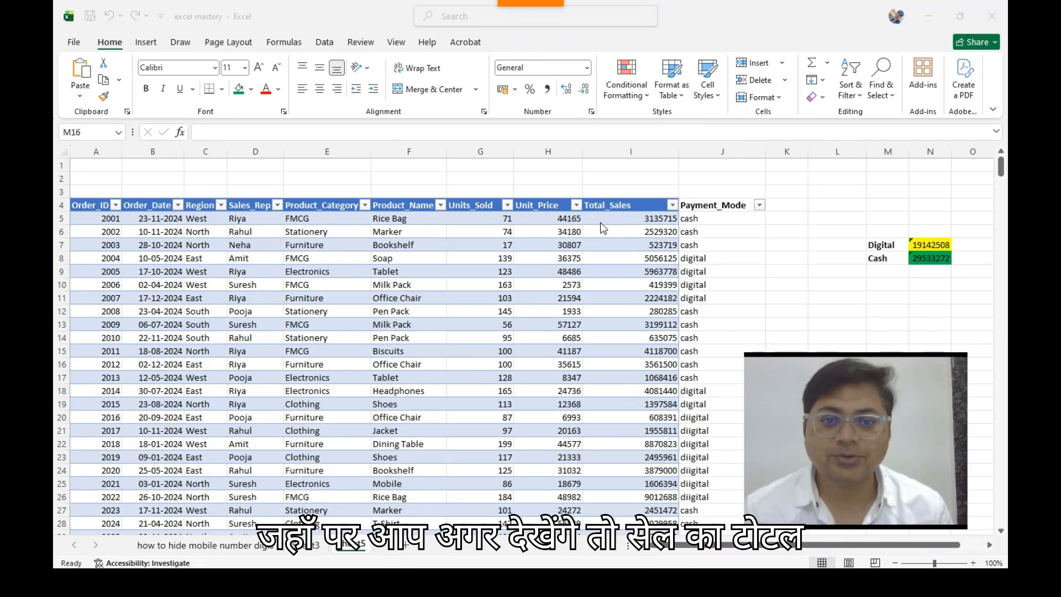
# Examine the order table's sales rep, product, total sales and payment mode entries together with the Digital and Cash summary cells
pyautogui.click(601, 222)
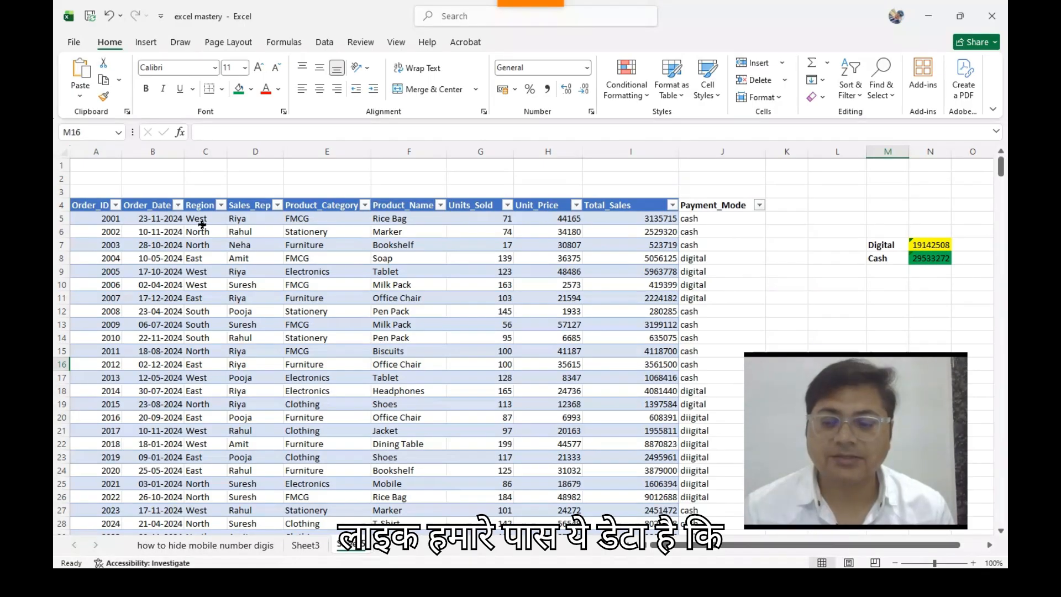
pyautogui.click(261, 218)
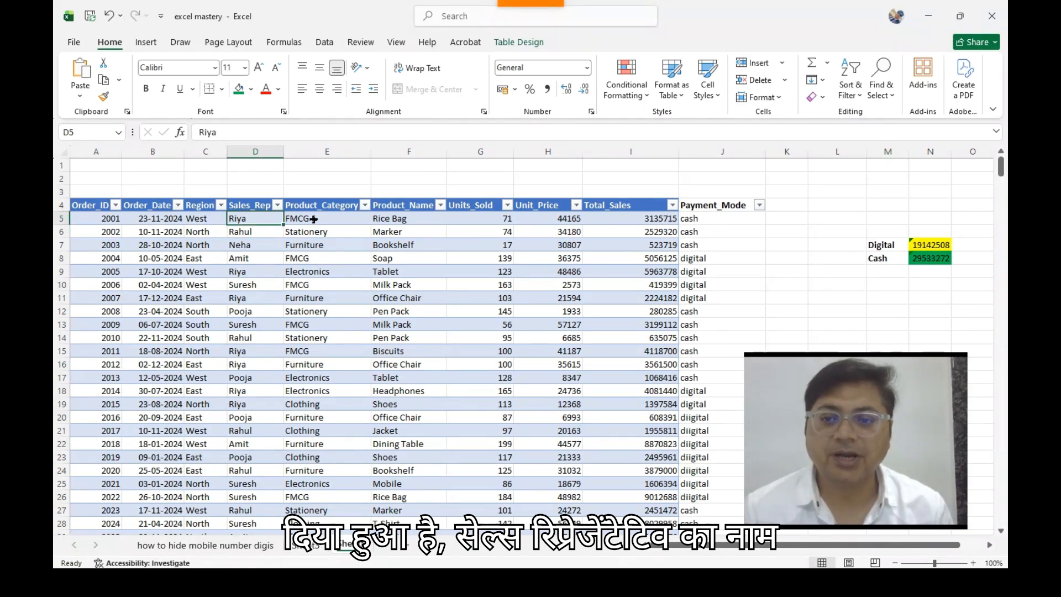
pyautogui.click(405, 216)
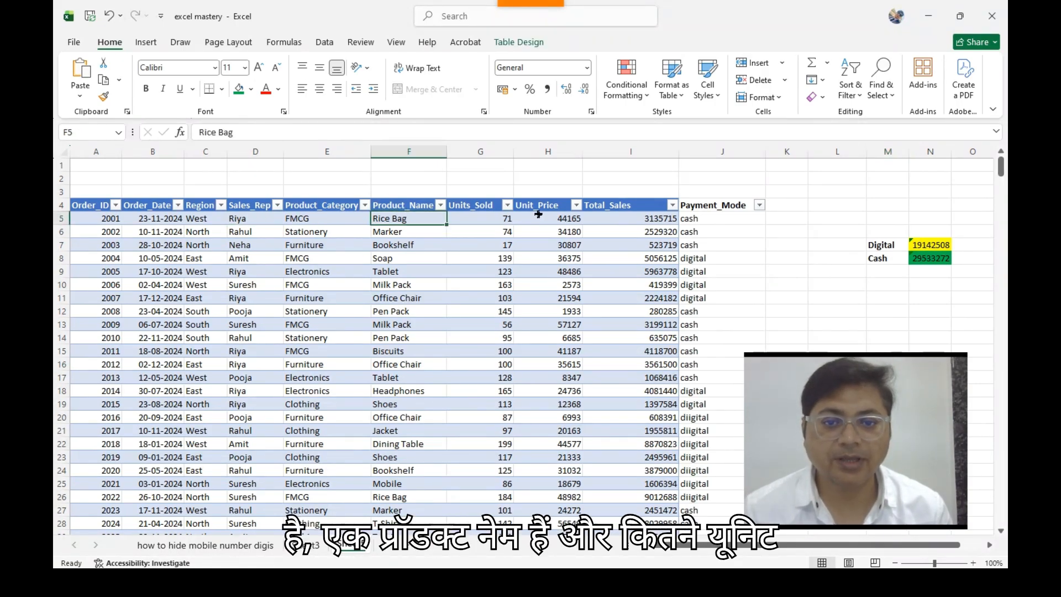
pyautogui.click(642, 222)
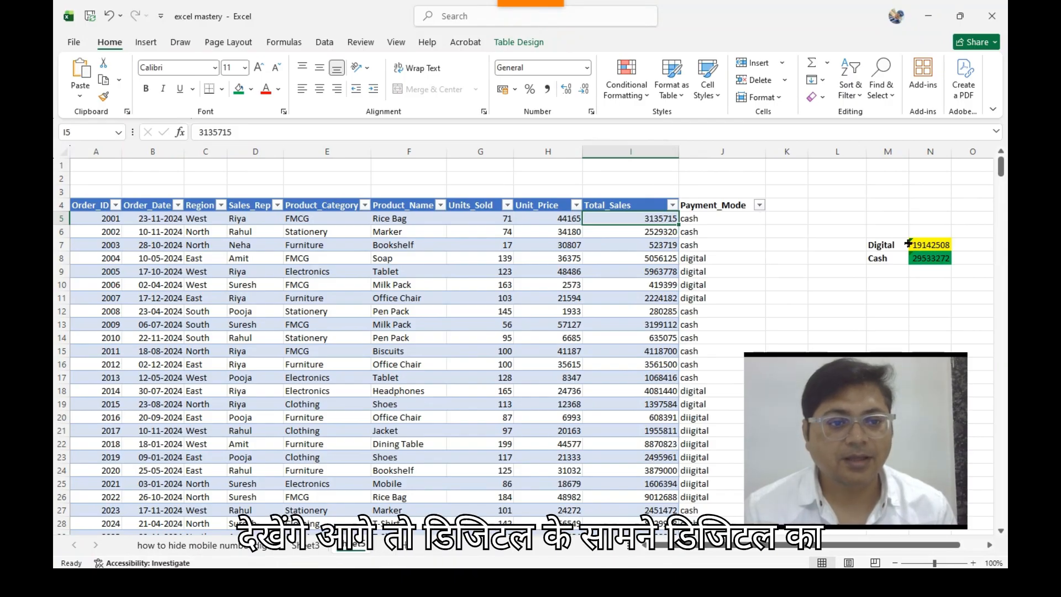
pyautogui.click(889, 244)
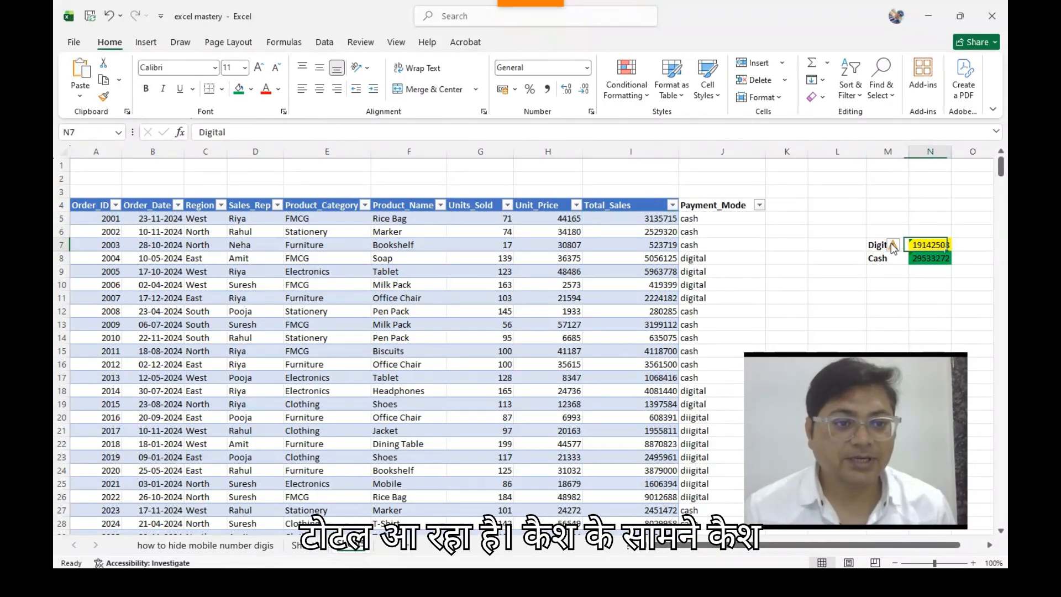
pyautogui.press('Right')
pyautogui.press('Down')
pyautogui.press('Left')
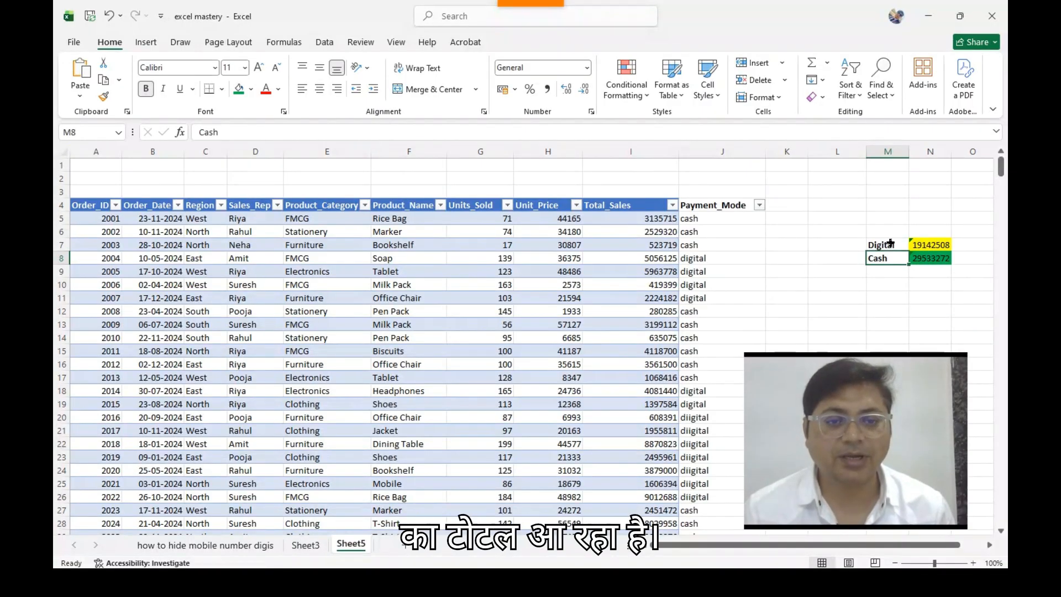
pyautogui.click(718, 256)
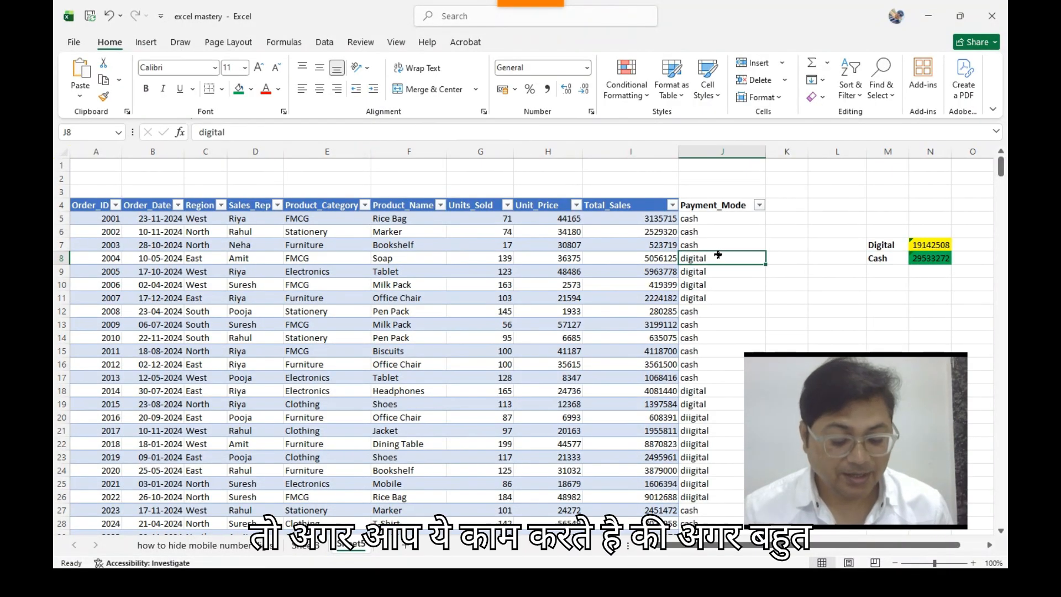
pyautogui.press('Down')
pyautogui.press('Down')
pyautogui.press('Down')
pyautogui.press('Down')
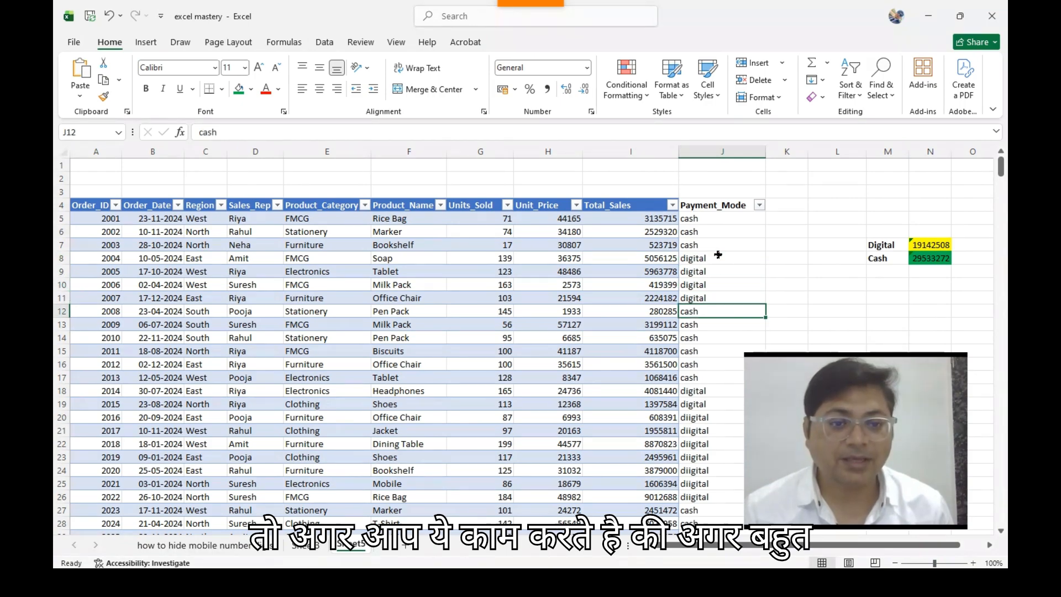
pyautogui.press('Up')
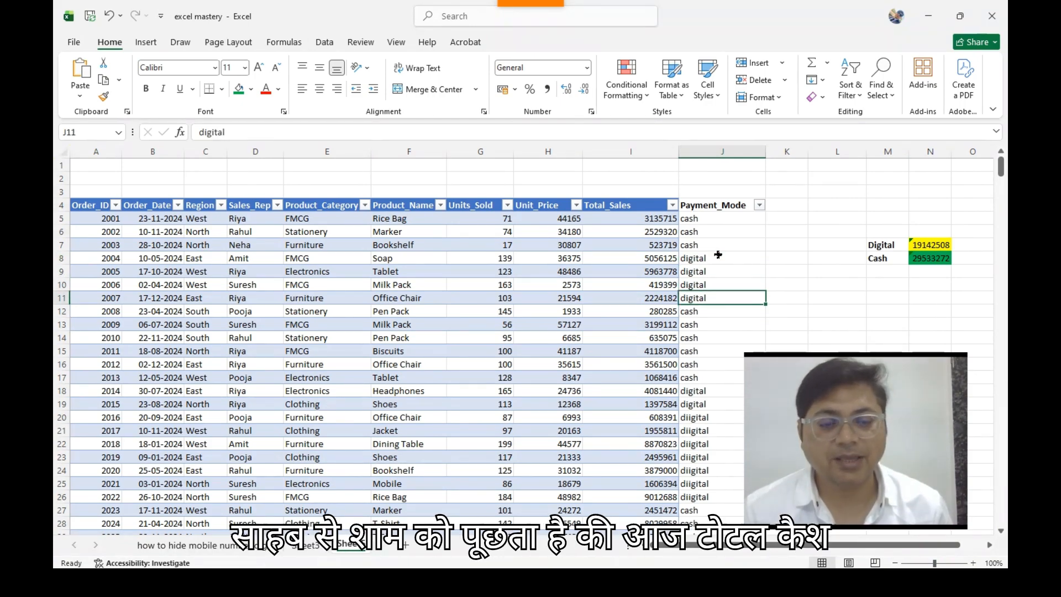
# Filter the Payment_Mode column to show only the cash orders
pyautogui.click(760, 208)
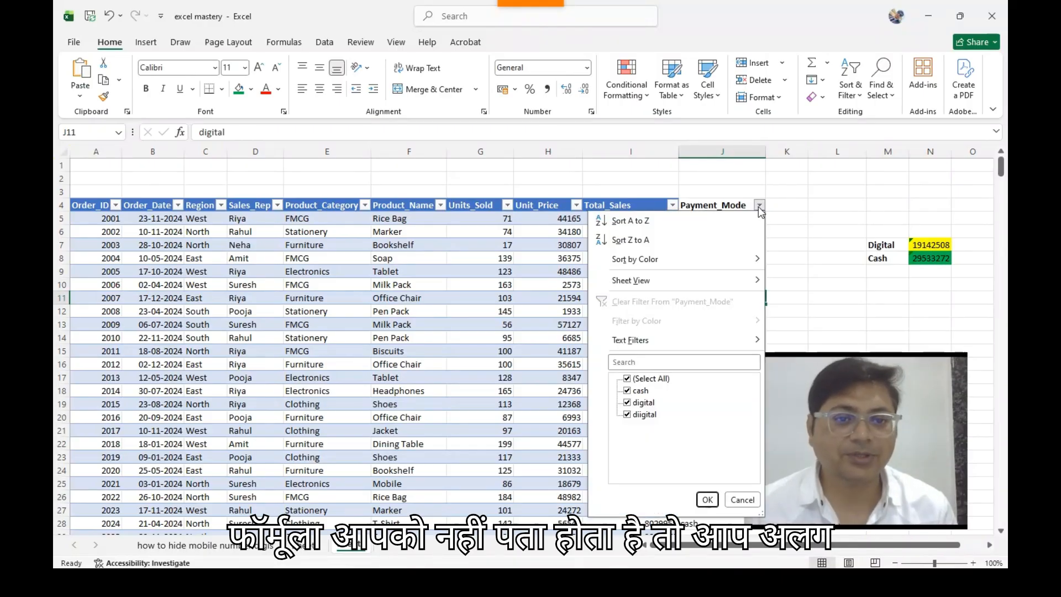
pyautogui.click(663, 385)
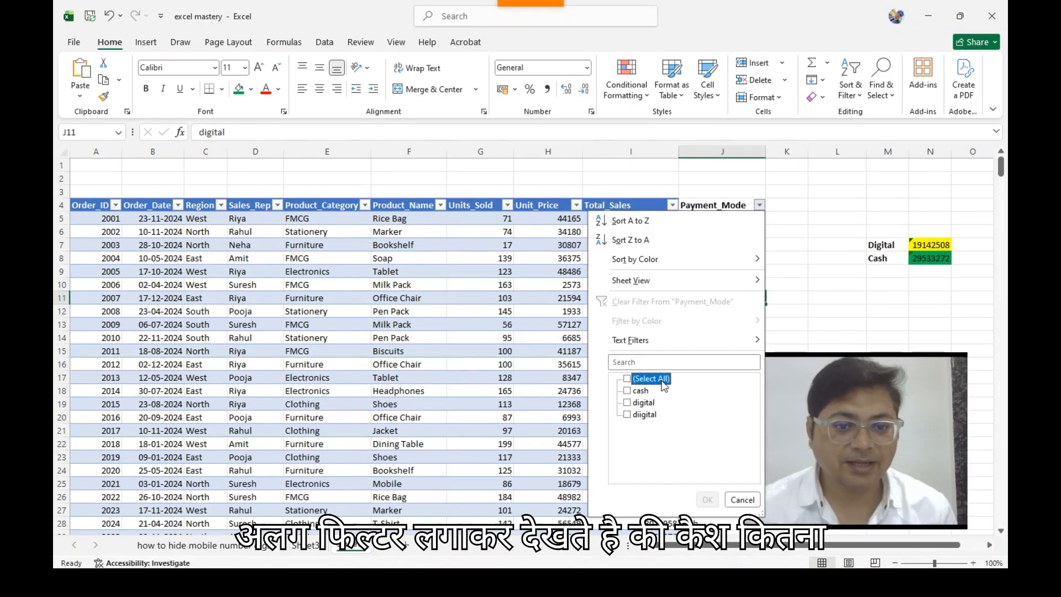
pyautogui.click(629, 391)
pyautogui.click(707, 499)
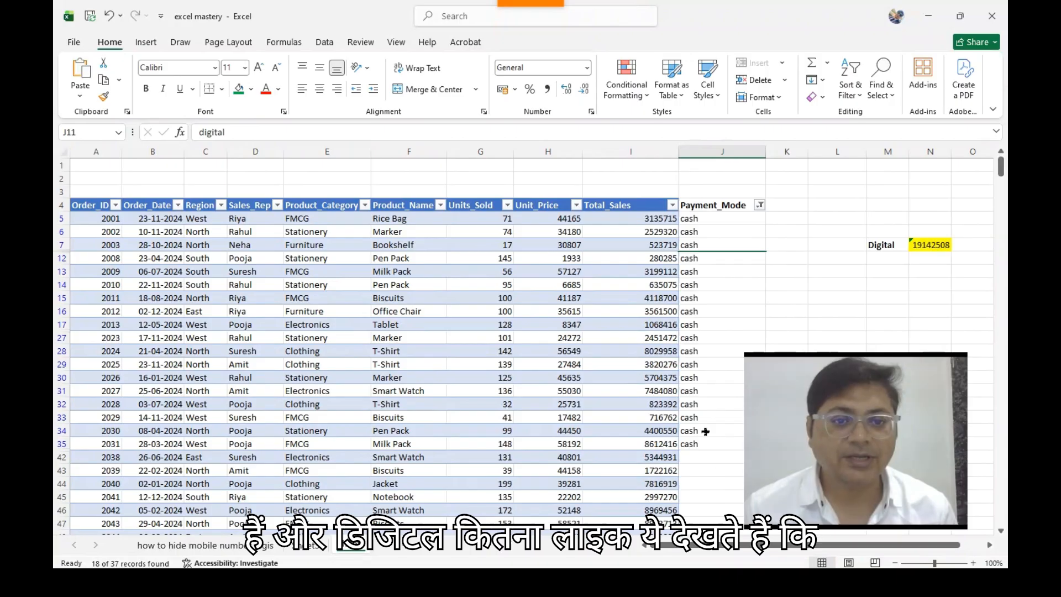
# Check the sum of the Total_Sales values for the filtered cash orders
pyautogui.click(688, 219)
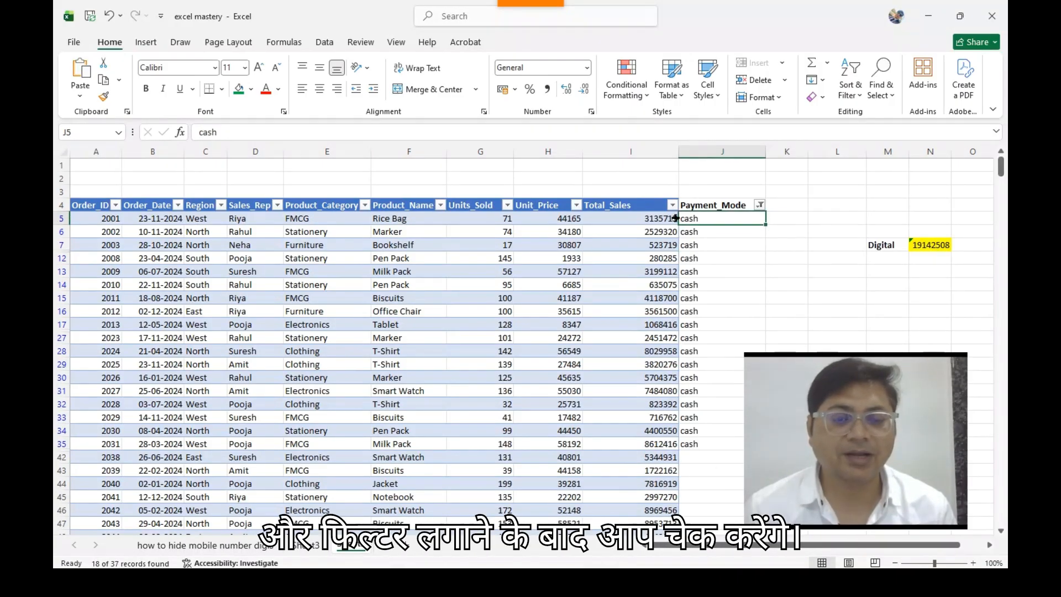
pyautogui.moveTo(673, 219); pyautogui.dragTo(635, 444)
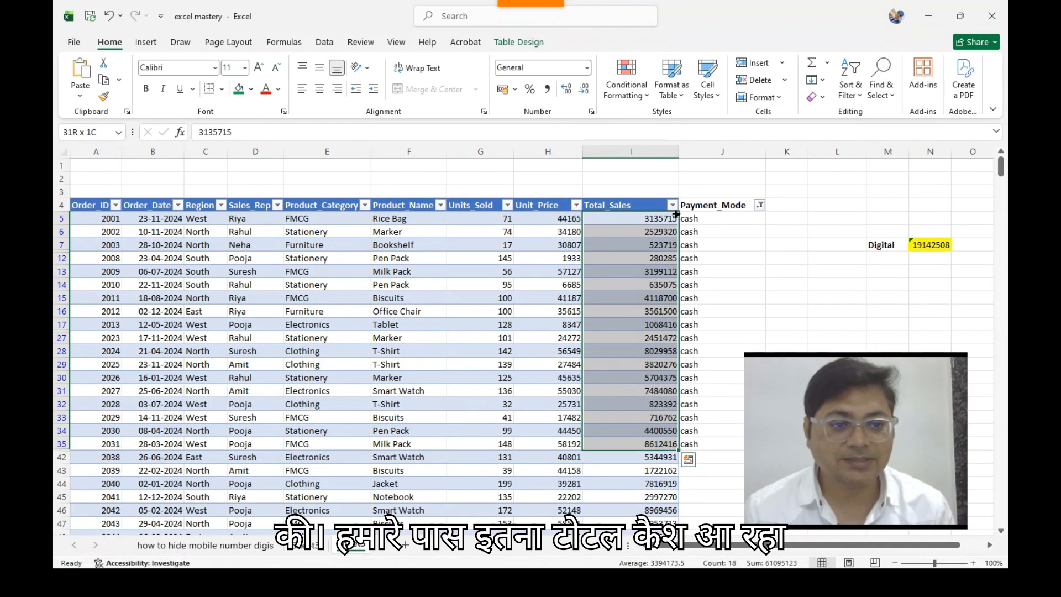
pyautogui.click(675, 217)
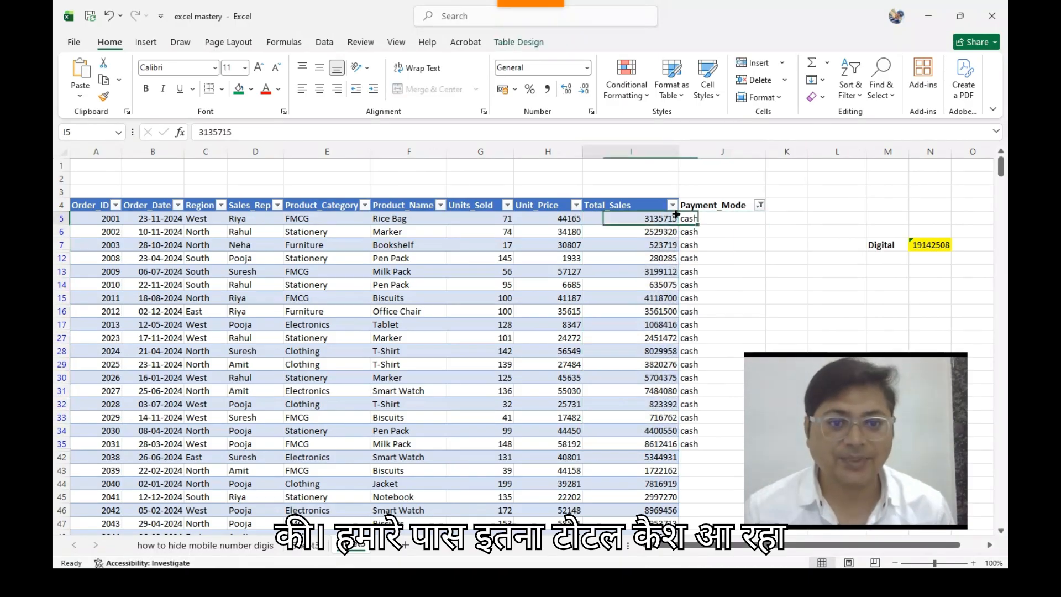
# Reselect all payment modes in the Payment_Mode filter so every order is shown
pyautogui.click(760, 205)
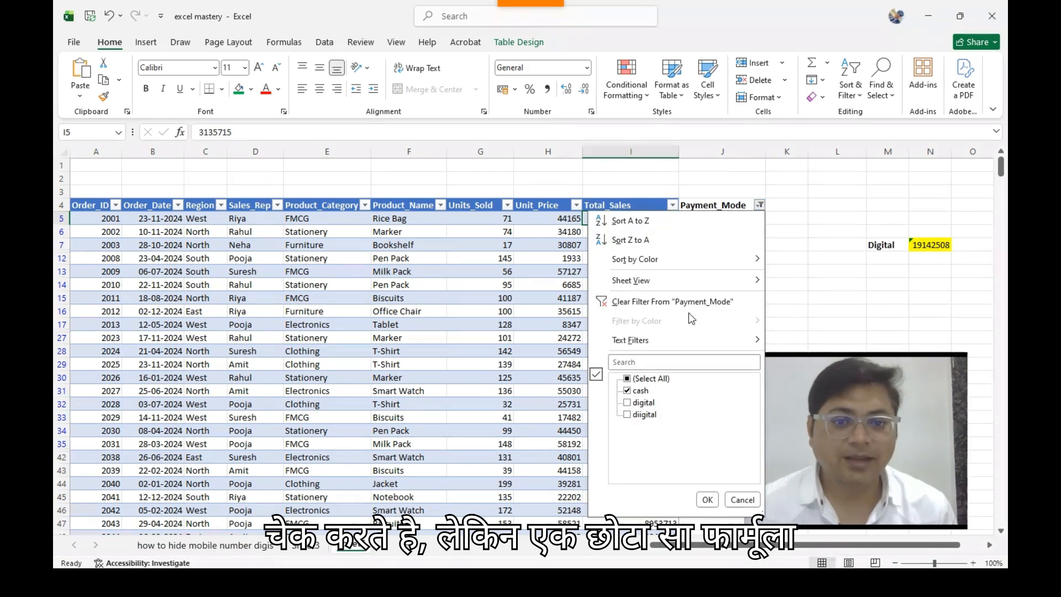
pyautogui.click(627, 390)
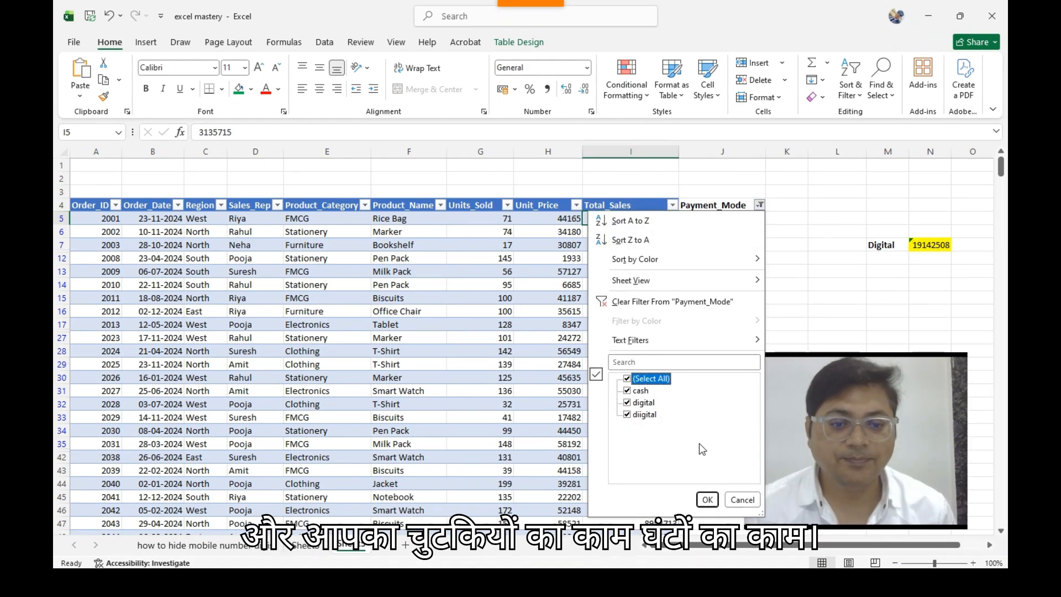
pyautogui.click(707, 499)
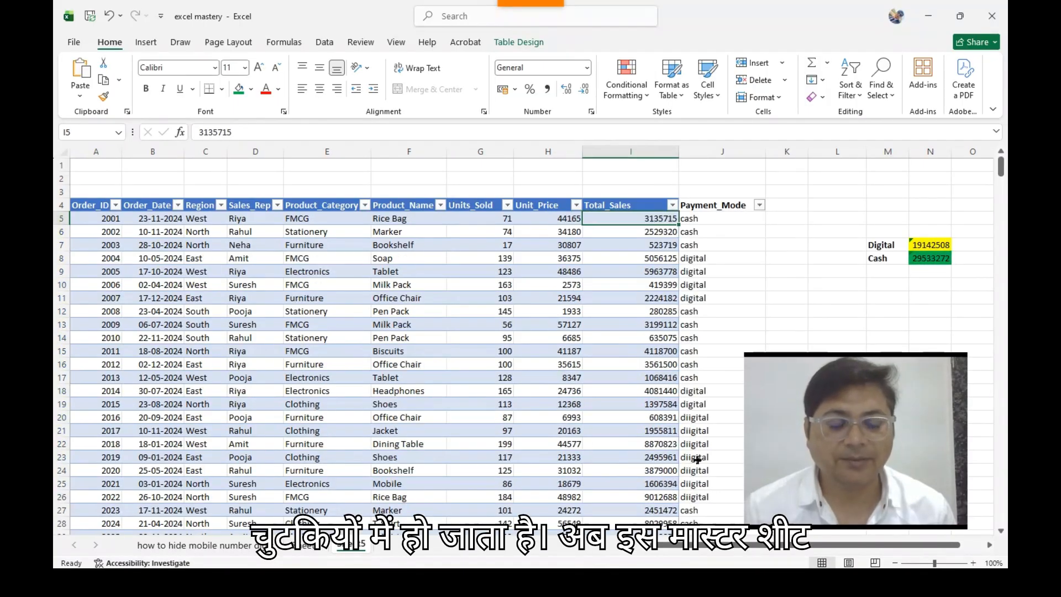
# Review the cash and digital entries throughout the Payment_Mode column and inspect the formula behind the Digital total in N7
pyautogui.click(687, 258)
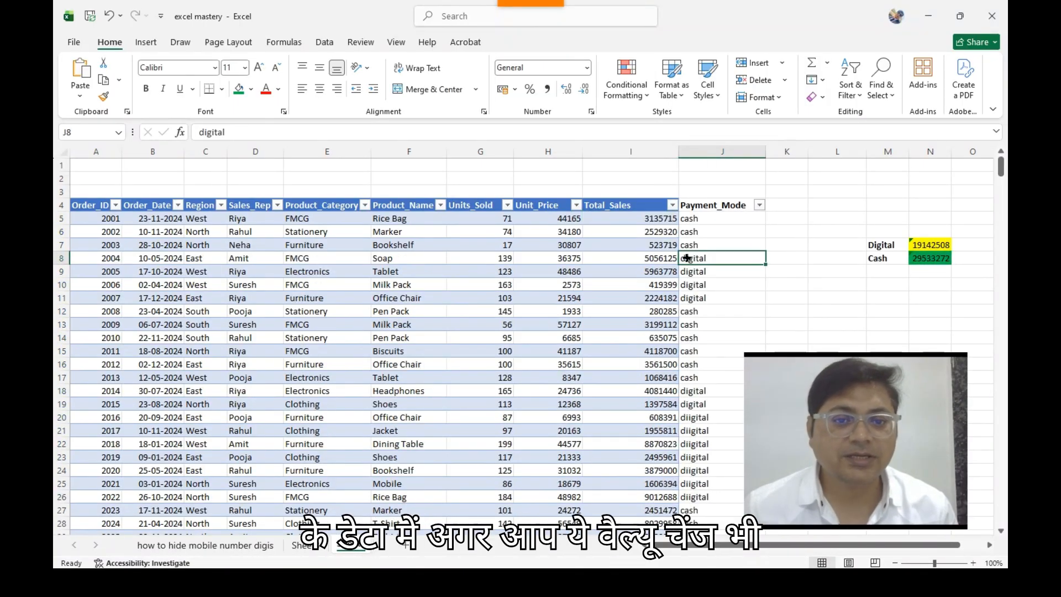
pyautogui.scroll(-2, 688, 340)
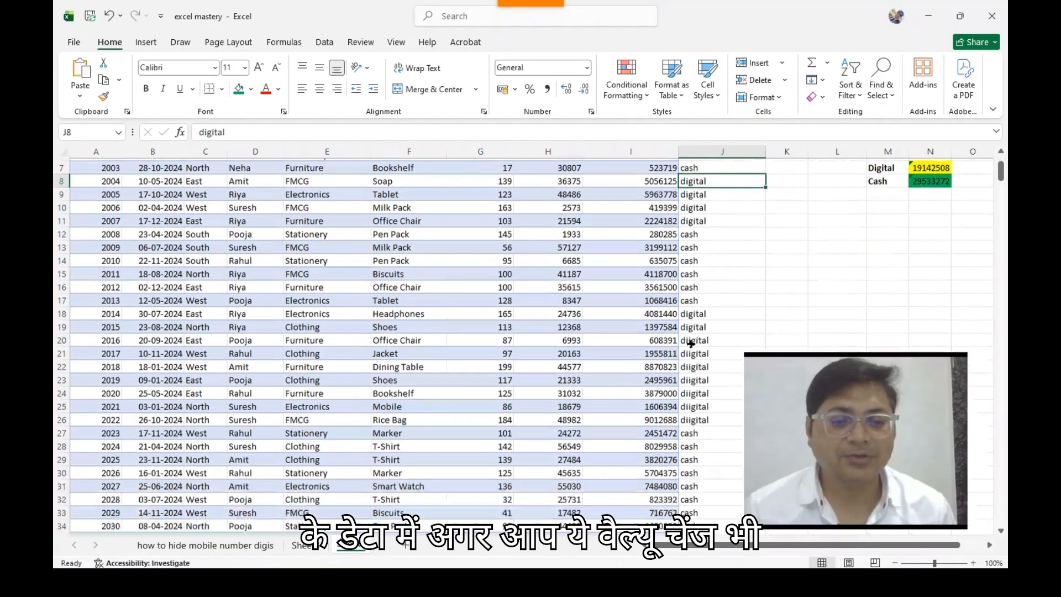
pyautogui.scroll(-3, 691, 343)
pyautogui.scroll(5, 691, 344)
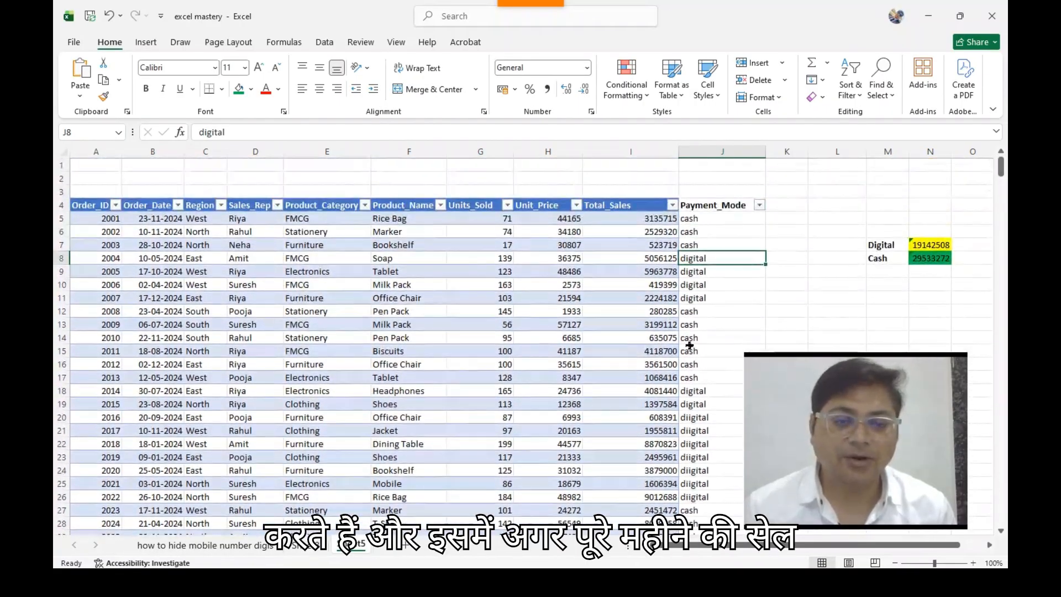
pyautogui.click(693, 311)
pyautogui.press('Down')
pyautogui.press('Down')
pyautogui.press('Down')
pyautogui.press('Down')
pyautogui.press('Down')
pyautogui.press('Down')
pyautogui.press('Down')
pyautogui.press('Down')
pyautogui.press('Down')
pyautogui.press('Down')
pyautogui.press('Down')
pyautogui.press('Down')
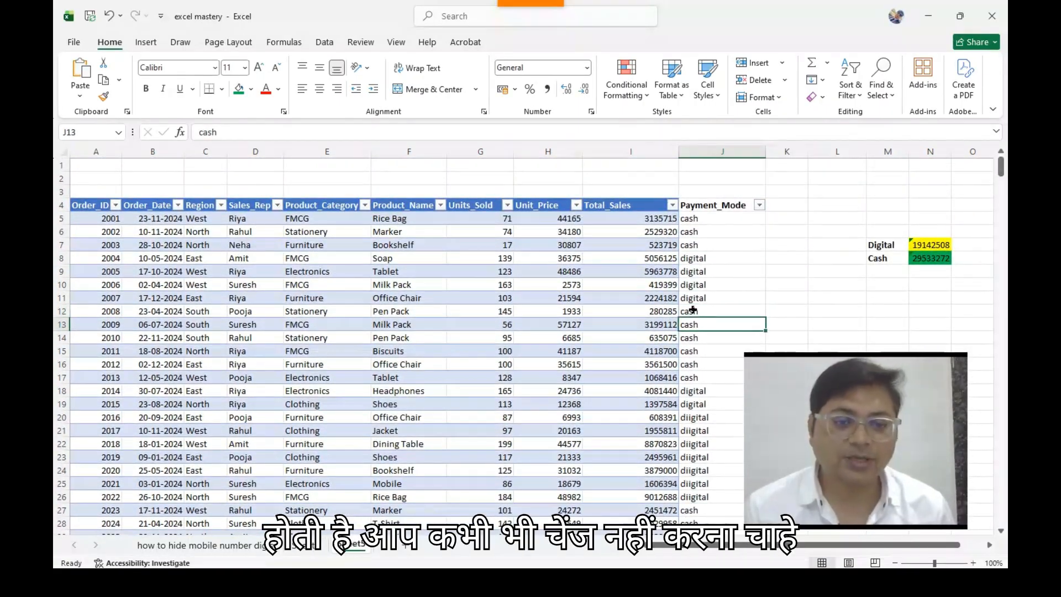
pyautogui.press('Down')
pyautogui.press('Down')
pyautogui.press('Down')
pyautogui.press('Down')
pyautogui.press('Down')
pyautogui.press('Down')
pyautogui.press('Down')
pyautogui.press('Down')
pyautogui.press('Down')
pyautogui.press('Down')
pyautogui.press('Down')
pyautogui.press('Down')
pyautogui.press('Down')
pyautogui.press('Down')
pyautogui.press('Down')
pyautogui.press('Down')
pyautogui.press('Down')
pyautogui.press('Down')
pyautogui.press('Down')
pyautogui.press('Down')
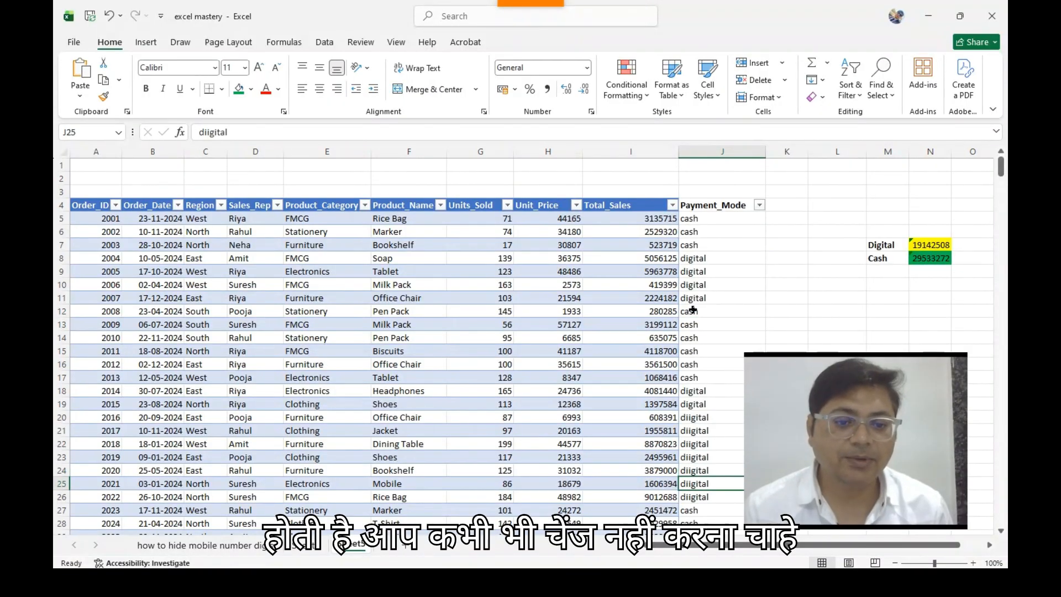
pyautogui.press('Up')
pyautogui.press('Up')
pyautogui.press('Up')
pyautogui.press('Up')
pyautogui.press('Up')
pyautogui.press('Up')
pyautogui.press('Up')
pyautogui.press('Up')
pyautogui.press('Up')
pyautogui.press('Up')
pyautogui.press('Up')
pyautogui.press('Up')
pyautogui.press('Up')
pyautogui.press('Up')
pyautogui.press('Up')
pyautogui.press('Up')
pyautogui.press('Up')
pyautogui.press('Up')
pyautogui.press('Up')
pyautogui.press('Up')
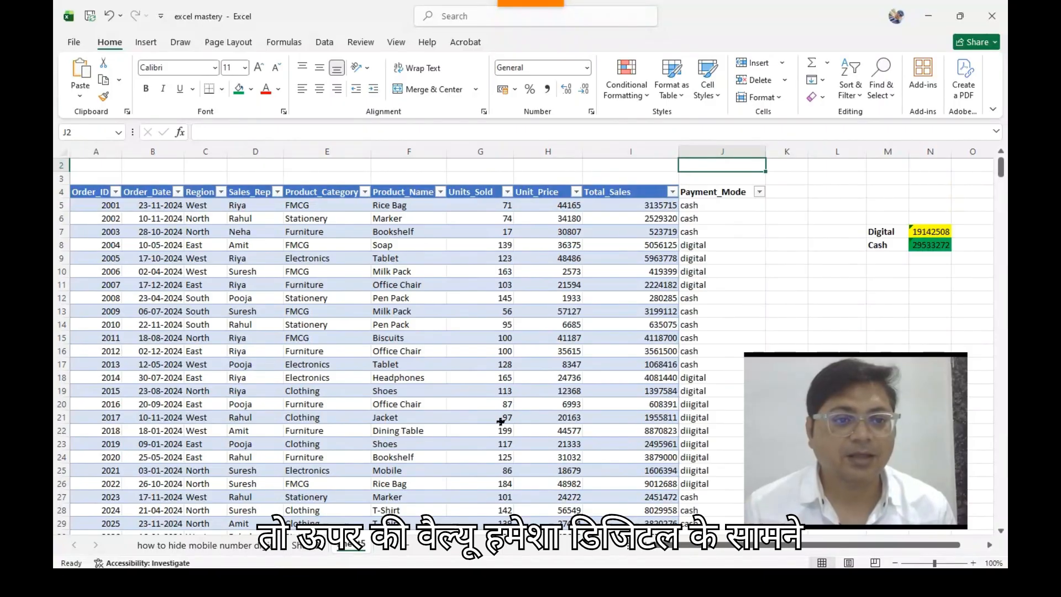
pyautogui.click(925, 233)
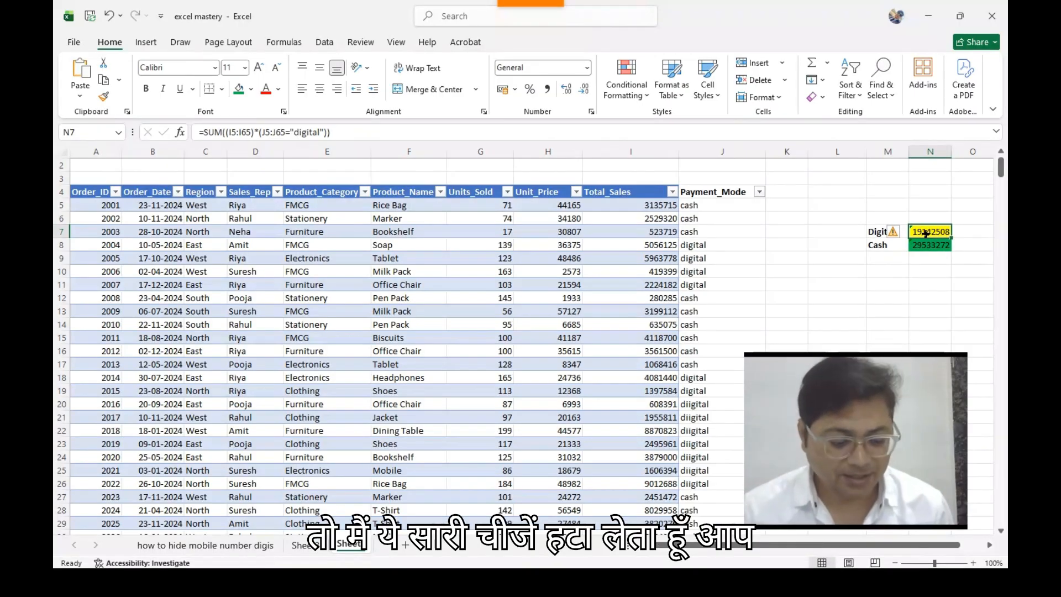
# Clear the whole Payment_Mode column J, including its header in J4 and all payment entries
pyautogui.scroll(1, 925, 233)
pyautogui.click(696, 217)
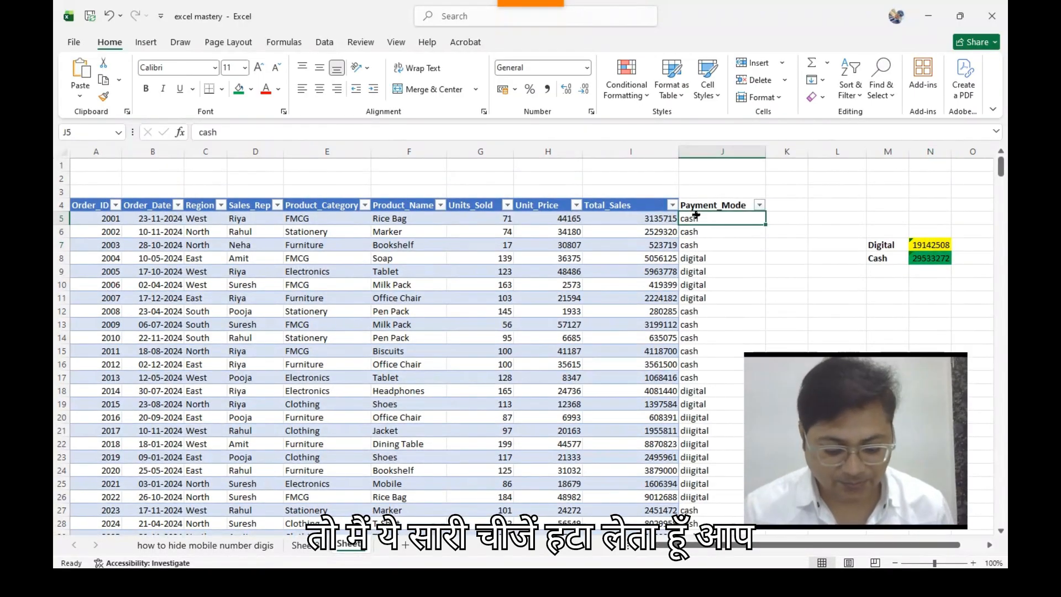
pyautogui.click(696, 215)
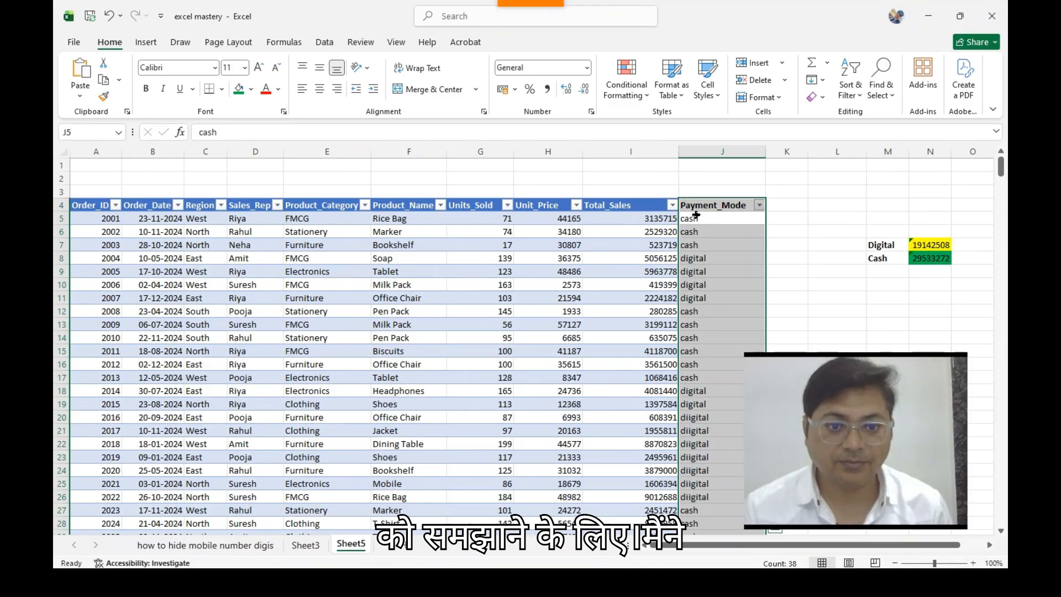
pyautogui.press('Delete')
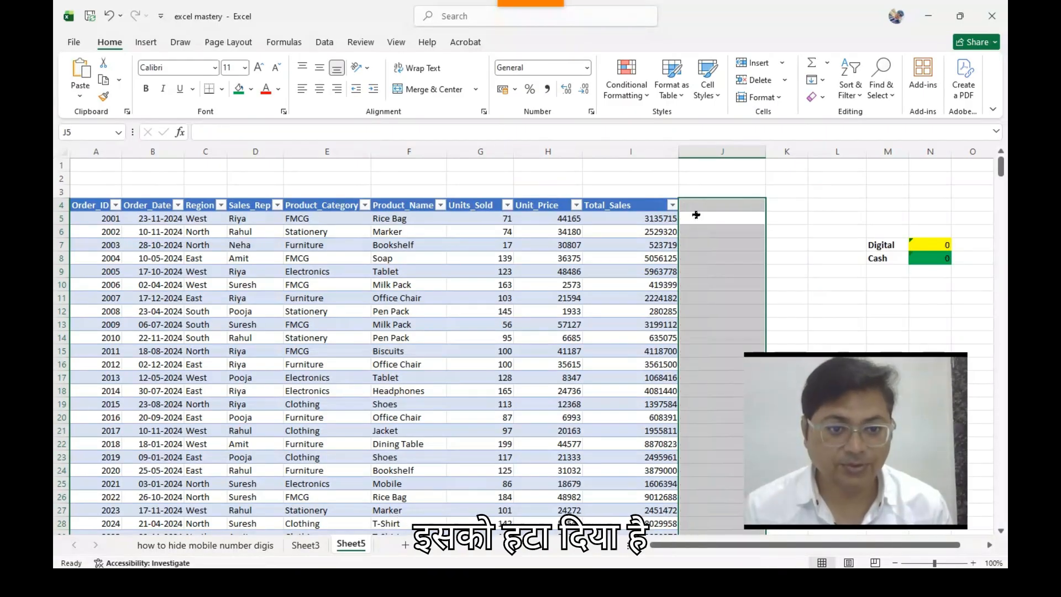
# Delete the total formulas beside the Digital and Cash labels in cells N7 and N8
pyautogui.click(931, 248)
pyautogui.hotkey('shift', 'Right')
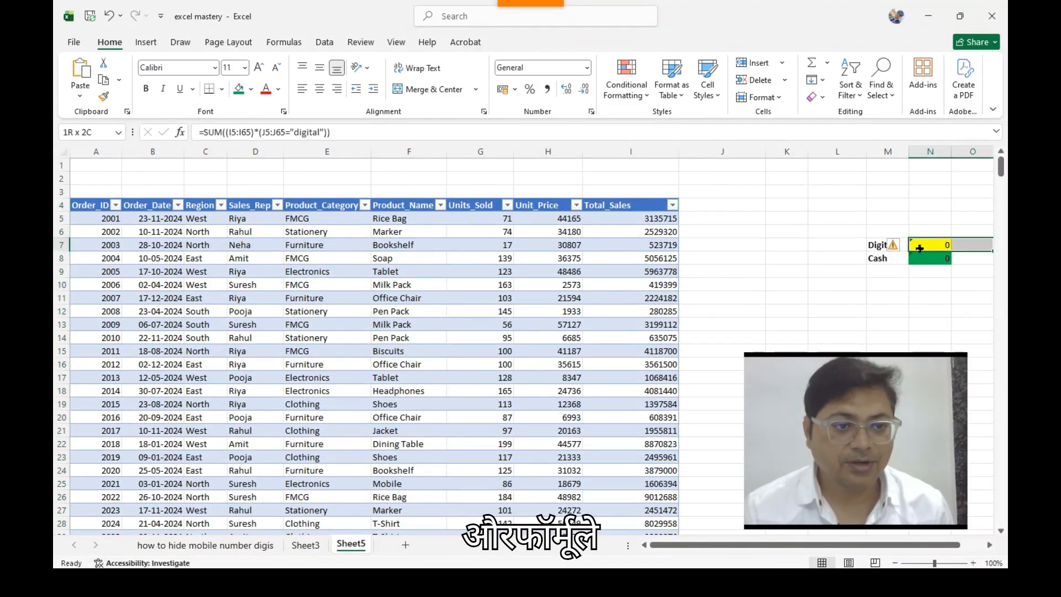
pyautogui.hotkey('shift', 'Down')
pyautogui.press('Left')
pyautogui.press('Right')
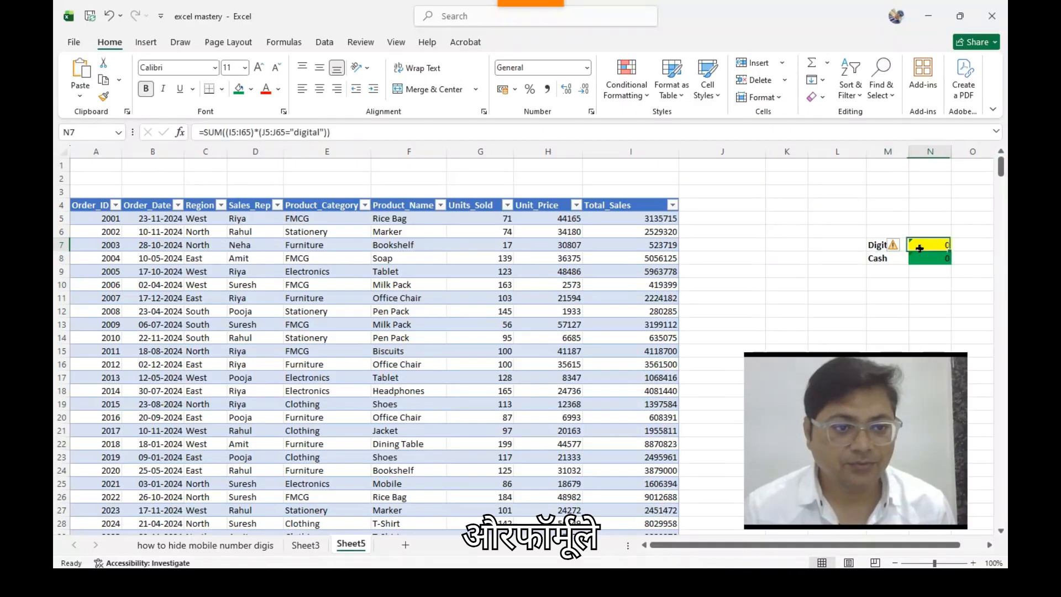
pyautogui.press('Tab')
pyautogui.press('Return')
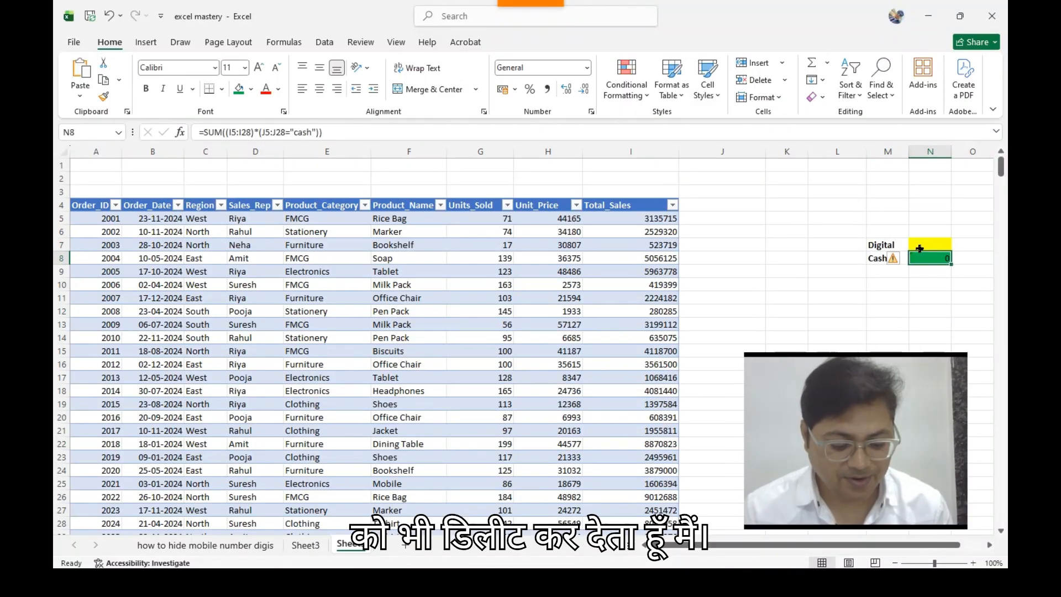
pyautogui.press('Delete')
# Enter "Payment Mode" as the new column header in cell J4, next to Total_Sales
pyautogui.click(735, 207)
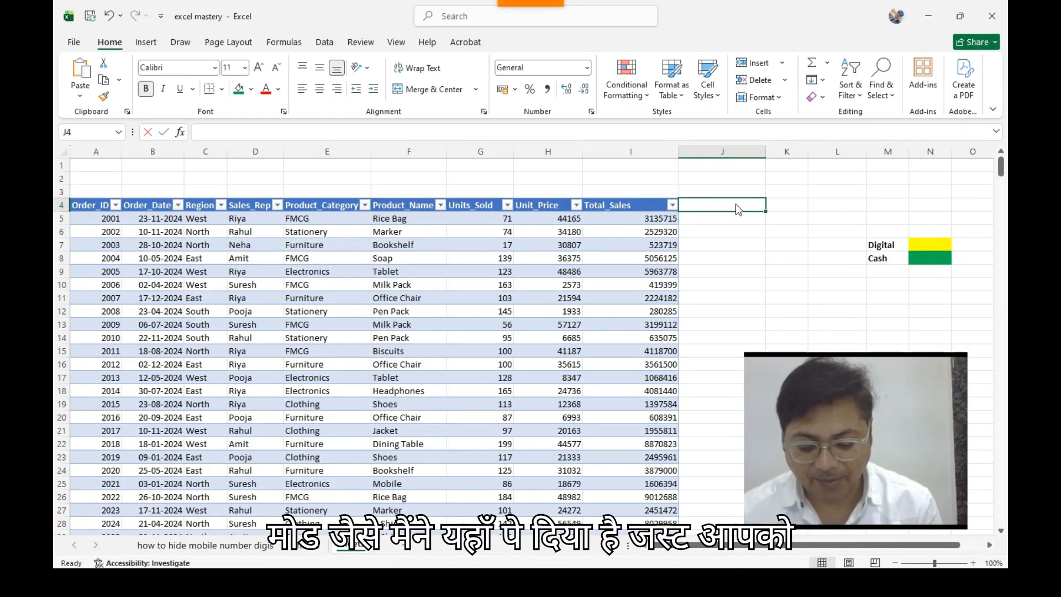
pyautogui.write('Payment ')
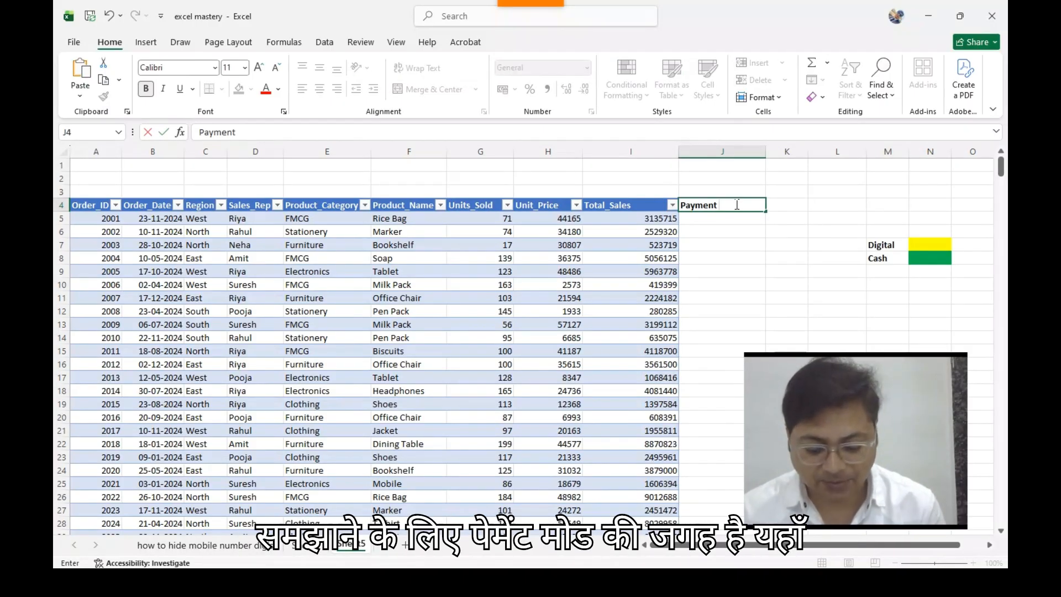
pyautogui.write('Mode')
pyautogui.press('Return')
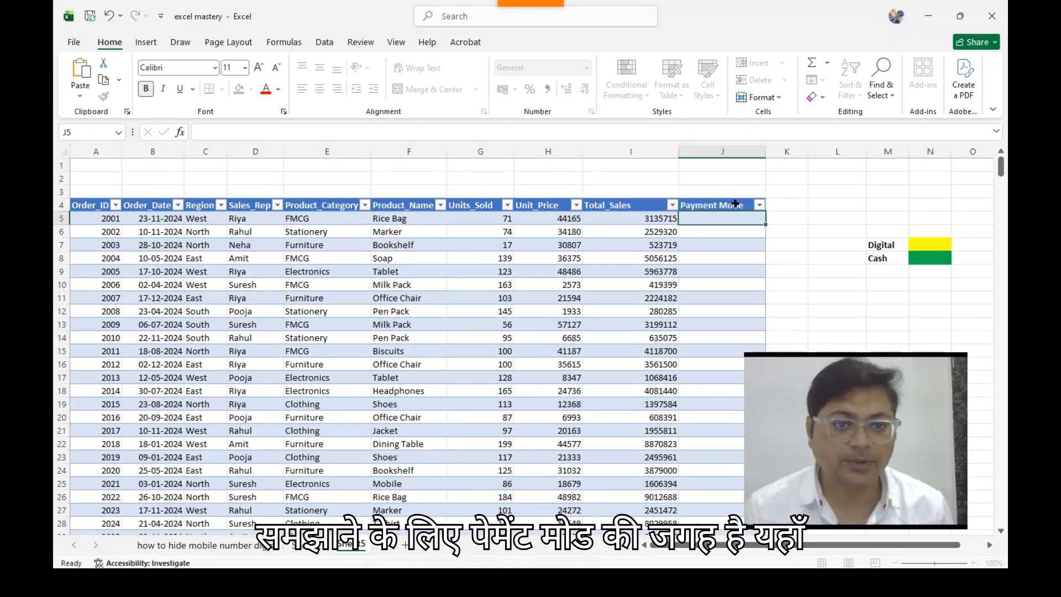
pyautogui.press('Right')
pyautogui.press('Right')
pyautogui.press('Down')
pyautogui.press('Right')
pyautogui.press('Right')
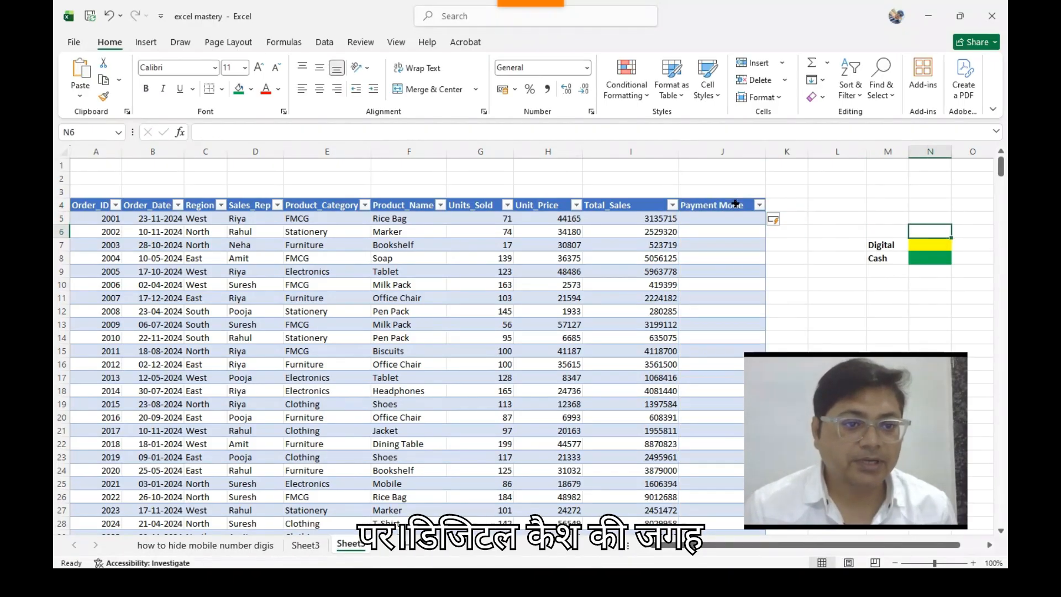
# Begin a SUM formula in cell N7 beside the Digital label, covering the Total_Sales range I5:I28
pyautogui.press('Down')
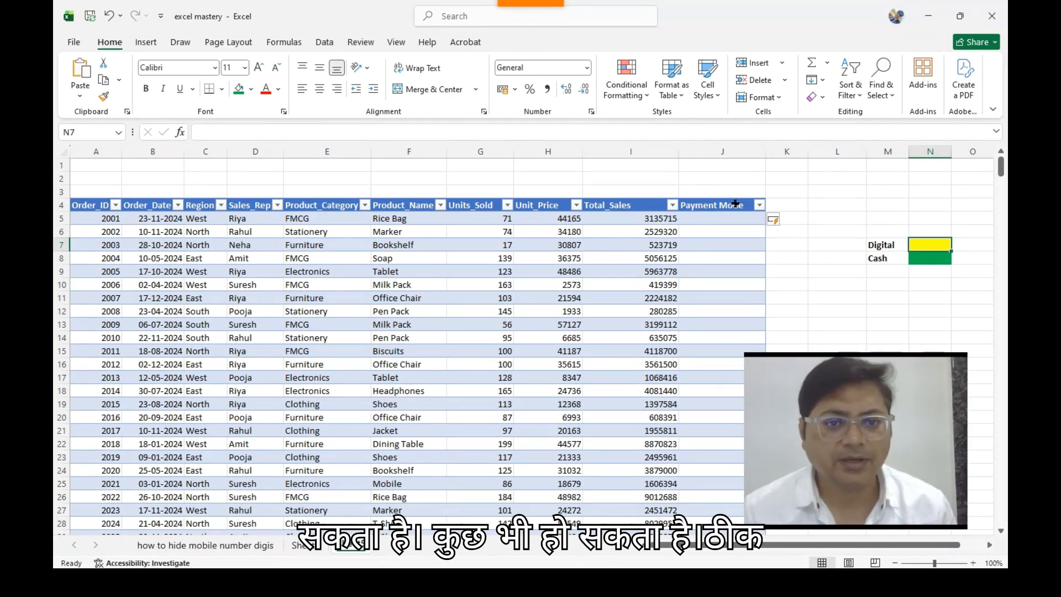
pyautogui.click(903, 242)
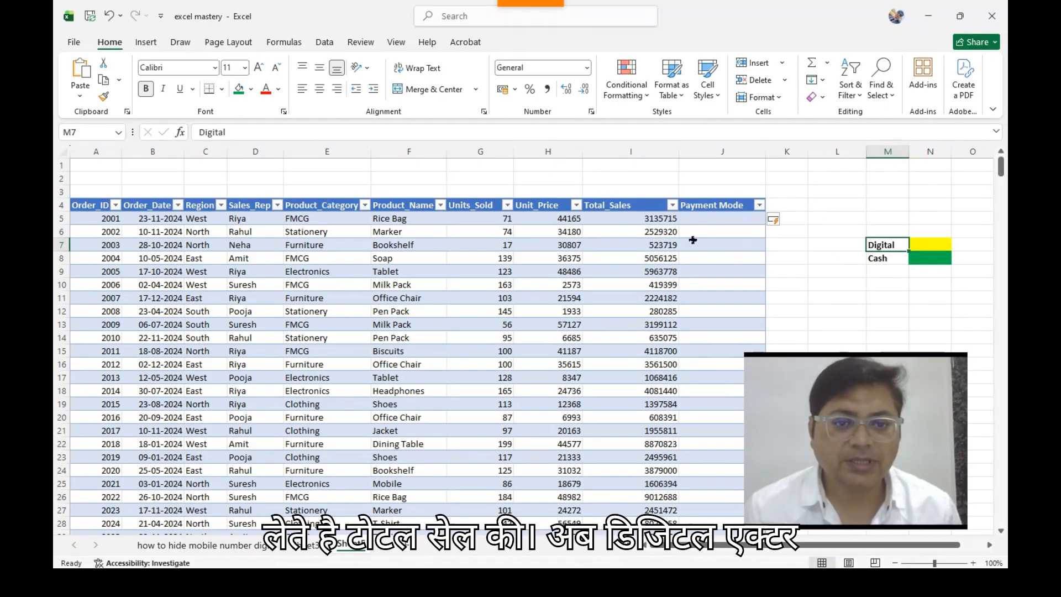
pyautogui.click(925, 242)
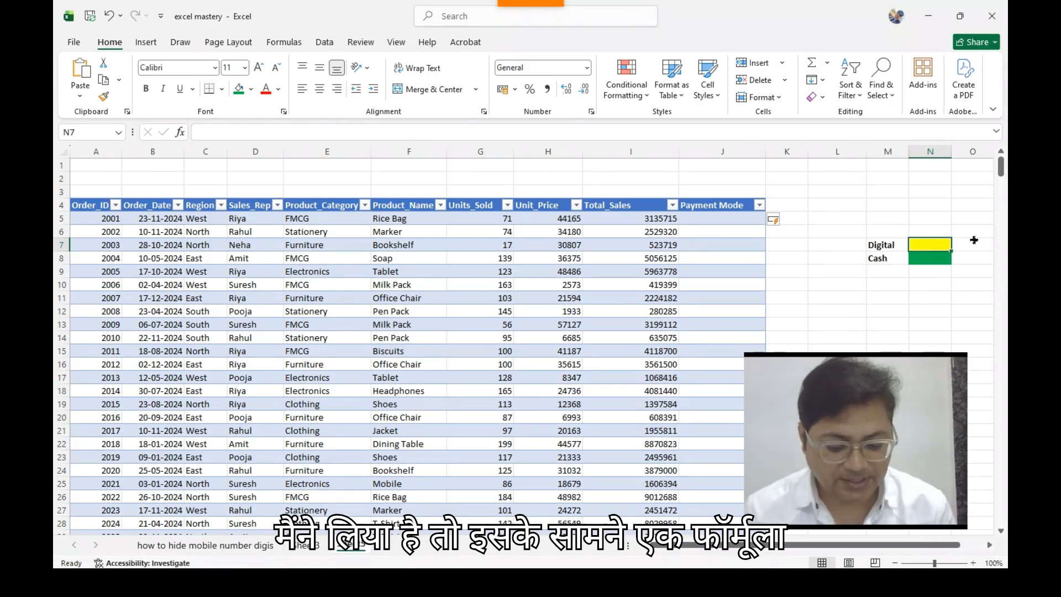
pyautogui.write('=sum')
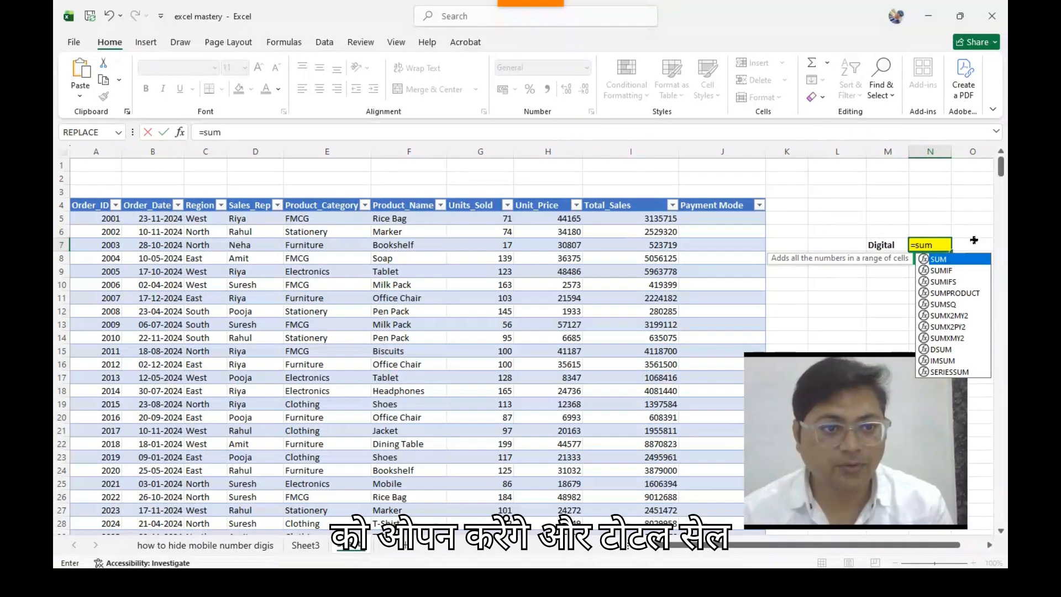
pyautogui.write('(')
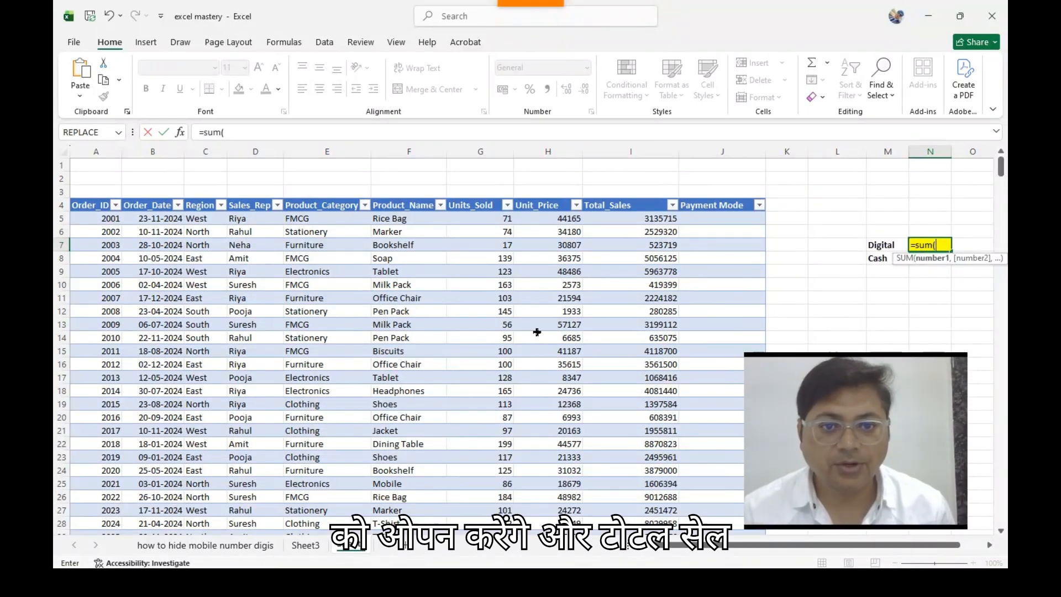
pyautogui.moveTo(621, 217); pyautogui.dragTo(621, 227)
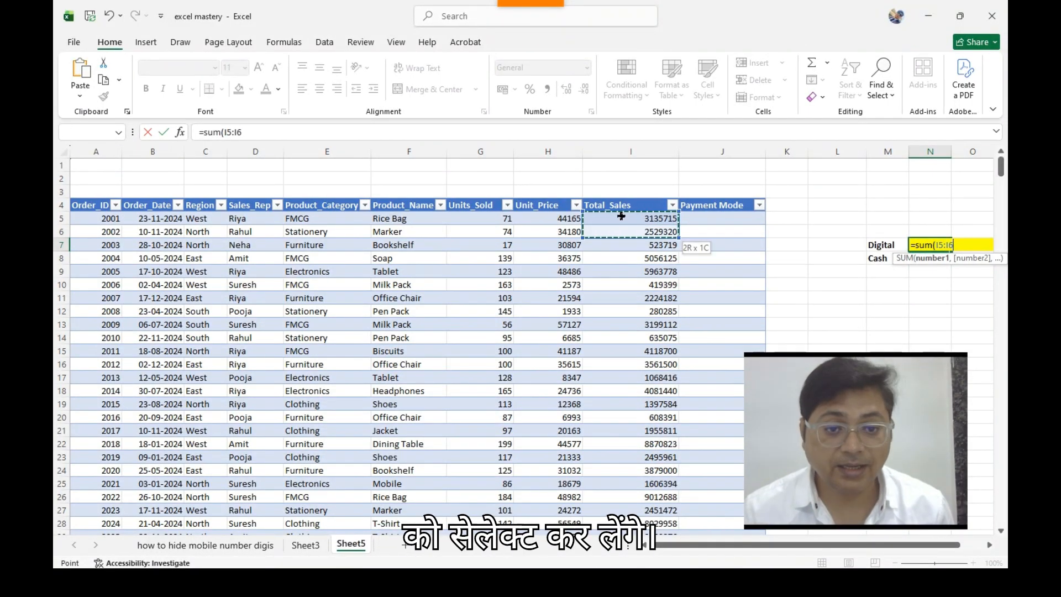
pyautogui.hotkey('shift', 'Down')
pyautogui.hotkey('shift', 'Down')
pyautogui.hotkey('shift', 'Down')
pyautogui.hotkey('shift', 'Down')
pyautogui.hotkey('shift', 'Down')
pyautogui.hotkey('shift', 'Down')
pyautogui.hotkey('shift', 'Down')
pyautogui.hotkey('shift', 'Down')
pyautogui.hotkey('shift', 'Down')
pyautogui.hotkey('shift', 'Down')
pyautogui.hotkey('shift', 'Down')
pyautogui.hotkey('shift', 'Down')
pyautogui.hotkey('shift', 'Down')
pyautogui.hotkey('shift', 'Down')
pyautogui.hotkey('shift', 'Down')
pyautogui.hotkey('shift', 'Down')
pyautogui.hotkey('shift', 'Down')
pyautogui.hotkey('shift', 'Down')
pyautogui.hotkey('shift', 'Down')
pyautogui.hotkey('shift', 'Down')
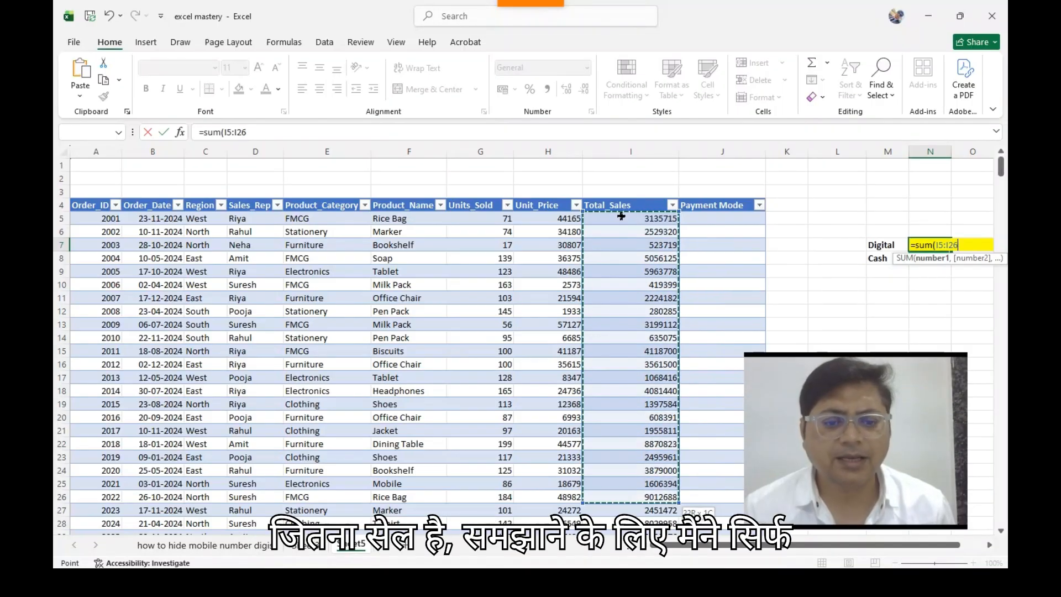
pyautogui.hotkey('shift', 'Down')
pyautogui.hotkey('shift', 'Down')
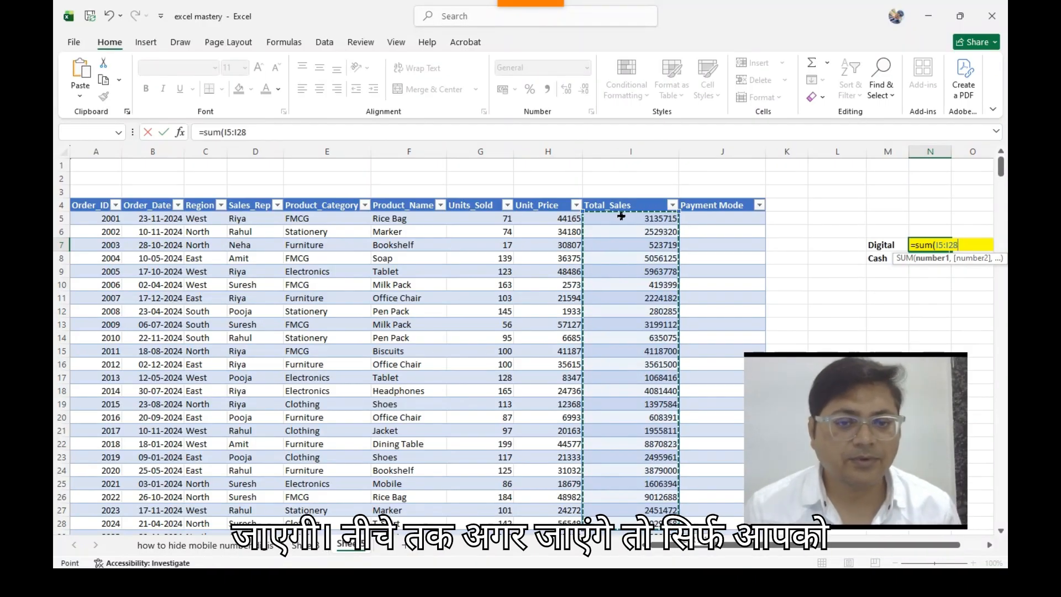
# Close the I5:I28 range in the N7 formula and multiply it by a new bracketed reference to the Payment Mode range J5:J28
pyautogui.click(386, 137)
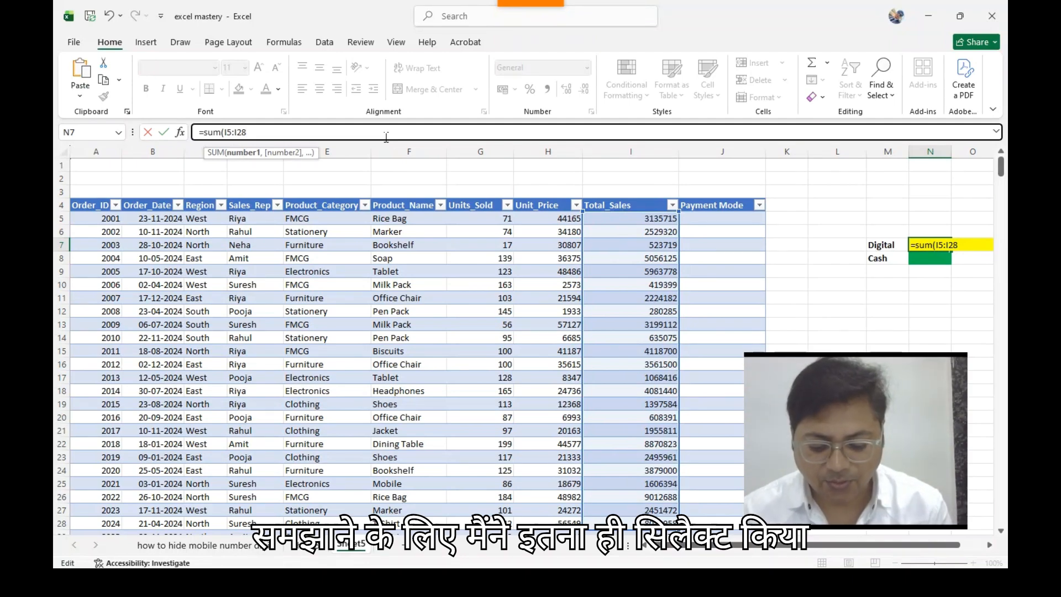
pyautogui.write(')')
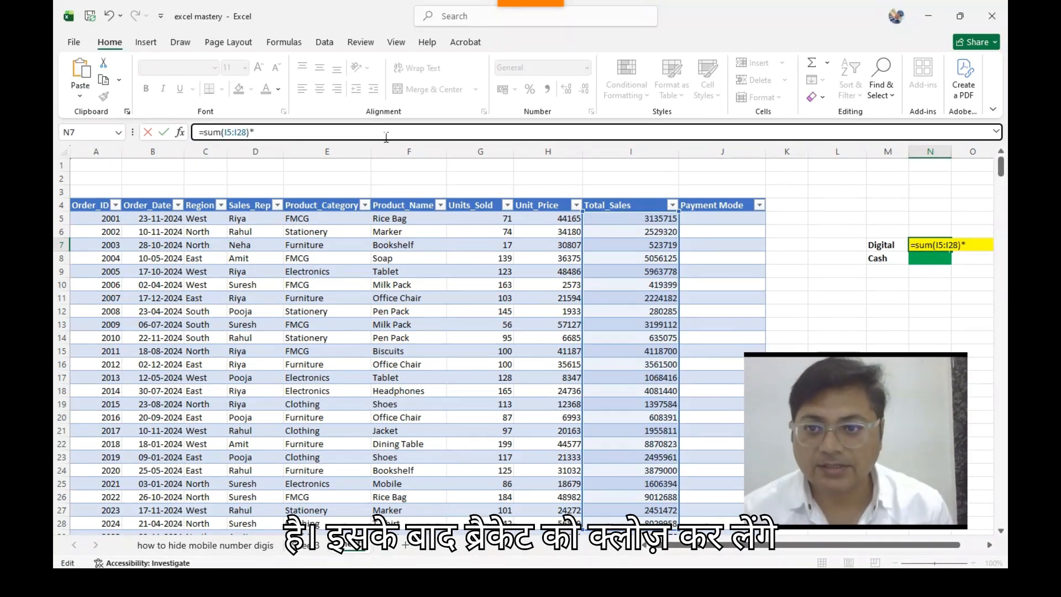
pyautogui.write('*(')
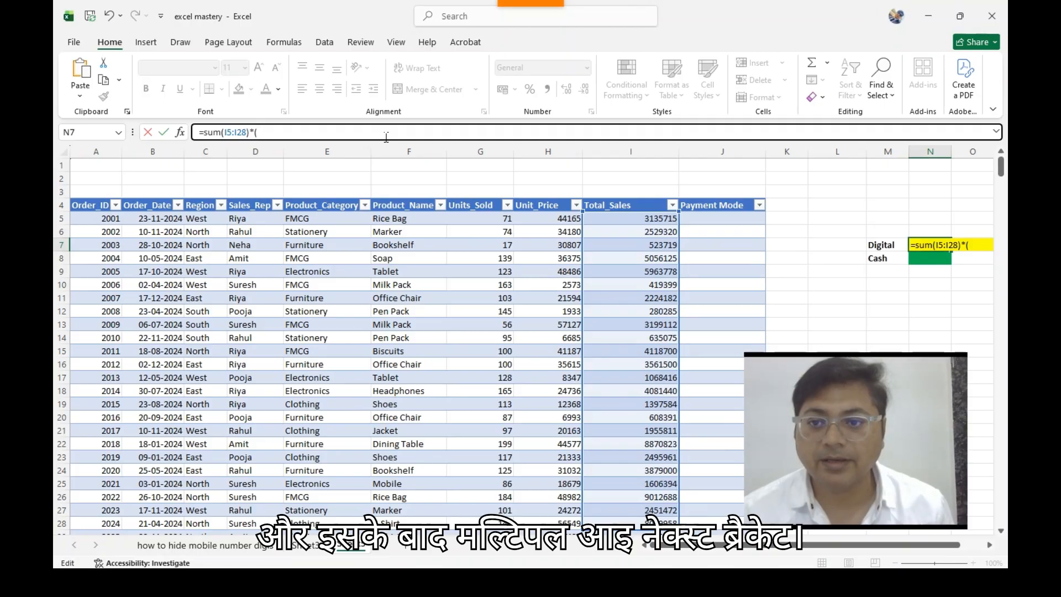
pyautogui.click(697, 216)
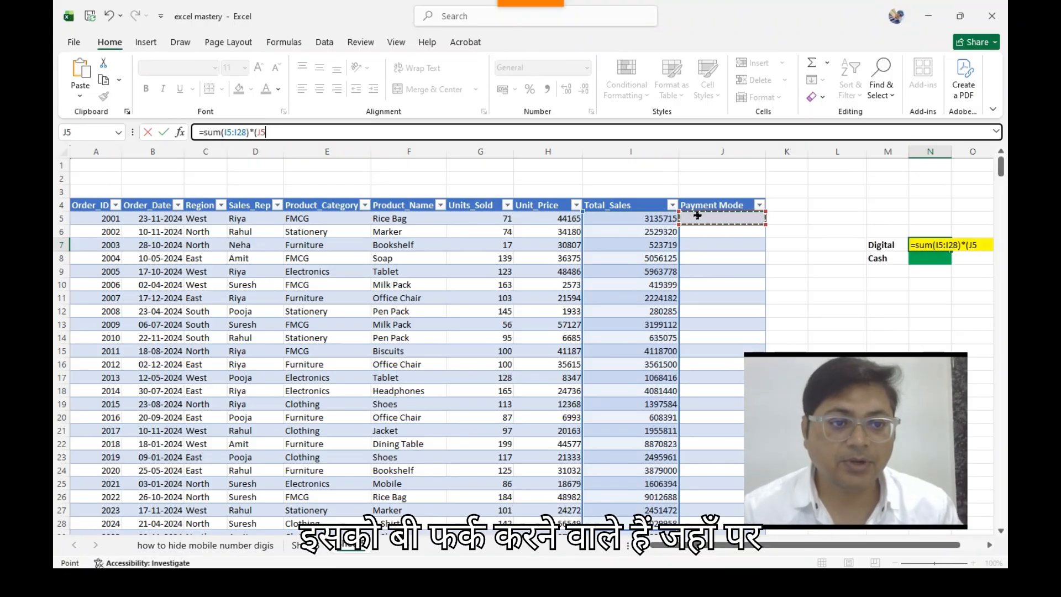
pyautogui.hotkey('shift', 'Down')
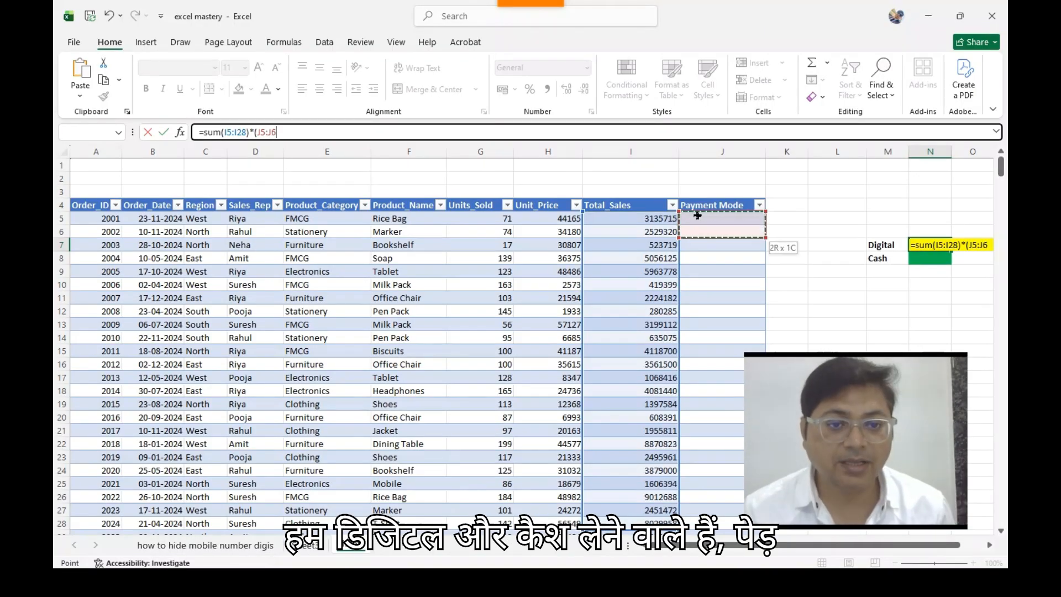
pyautogui.hotkey('shift', 'Down')
pyautogui.hotkey('shift', 'Down')
pyautogui.hotkey('shift', 'Down')
pyautogui.hotkey('shift', 'Down')
pyautogui.hotkey('shift', 'Down')
pyautogui.hotkey('shift', 'Down')
pyautogui.hotkey('shift', 'Down')
pyautogui.hotkey('shift', 'Down')
pyautogui.hotkey('shift', 'Down')
pyautogui.hotkey('shift', 'Down')
pyautogui.hotkey('shift', 'Down')
pyautogui.hotkey('shift', 'Down')
pyautogui.hotkey('shift', 'Down')
pyautogui.hotkey('shift', 'Down')
pyautogui.hotkey('shift', 'Down')
pyautogui.hotkey('shift', 'Down')
pyautogui.hotkey('shift', 'Down')
pyautogui.hotkey('shift', 'Down')
pyautogui.hotkey('shift', 'Down')
pyautogui.hotkey('shift', 'Down')
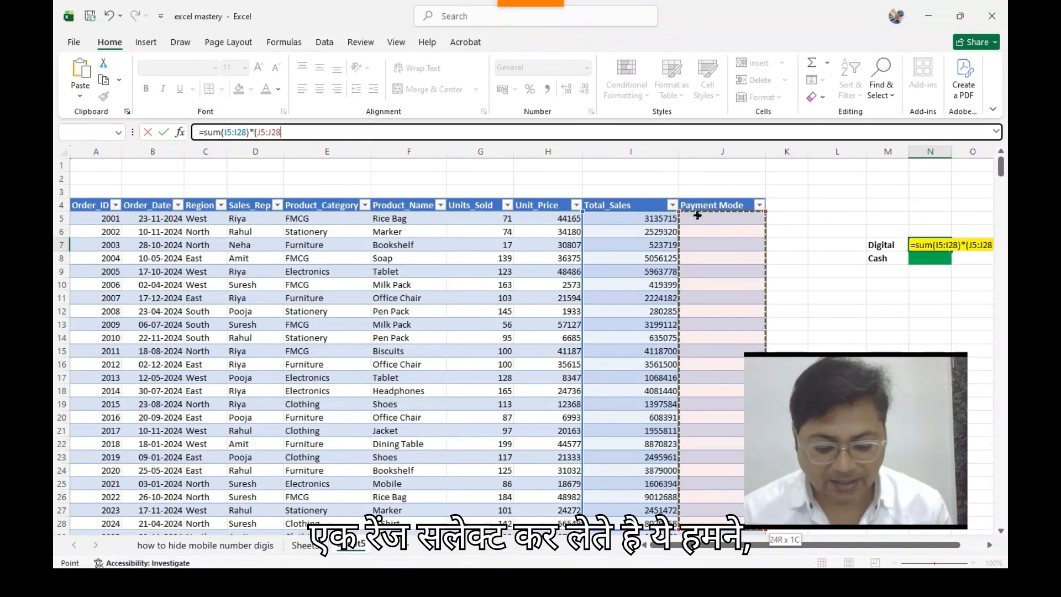
# Add the "digital" criterion and enclose the whole product in SUM, entering =sum((I5:I28)*(J5:J28="digital")) in N7
pyautogui.write('=')
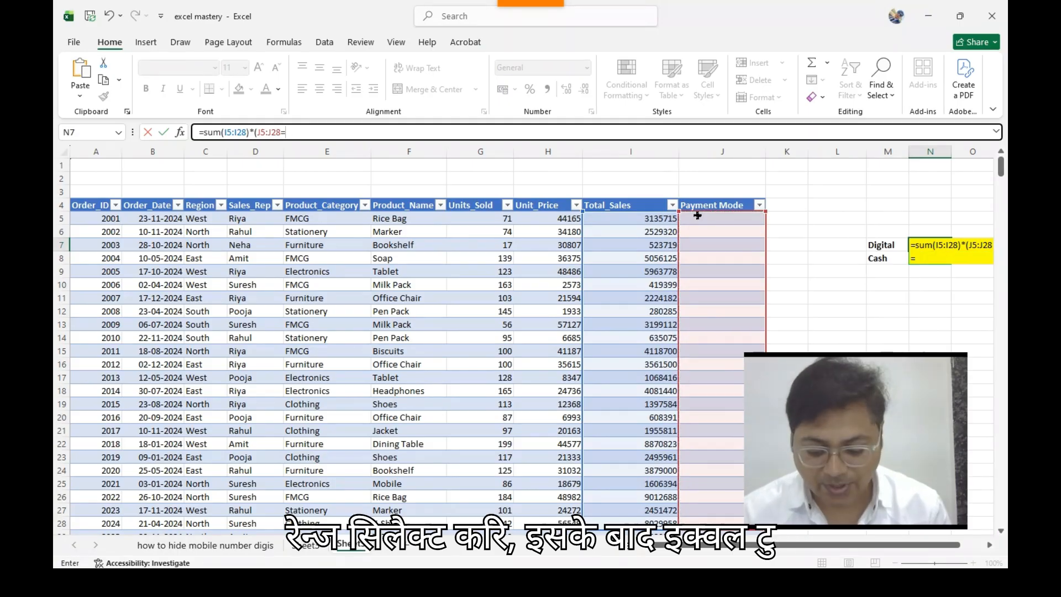
pyautogui.write('"d')
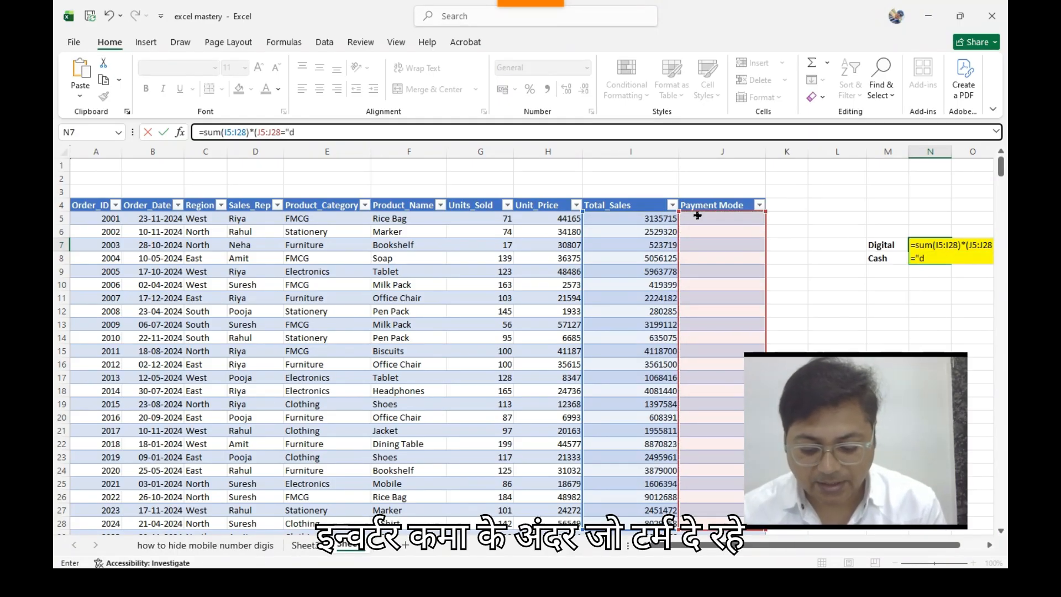
pyautogui.write('igital')
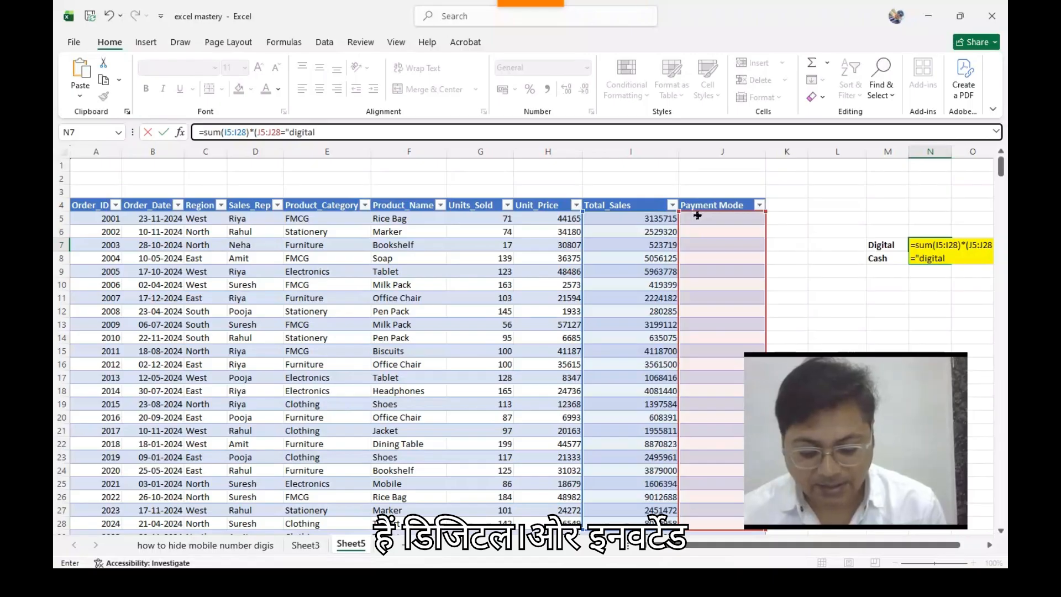
pyautogui.write('"')
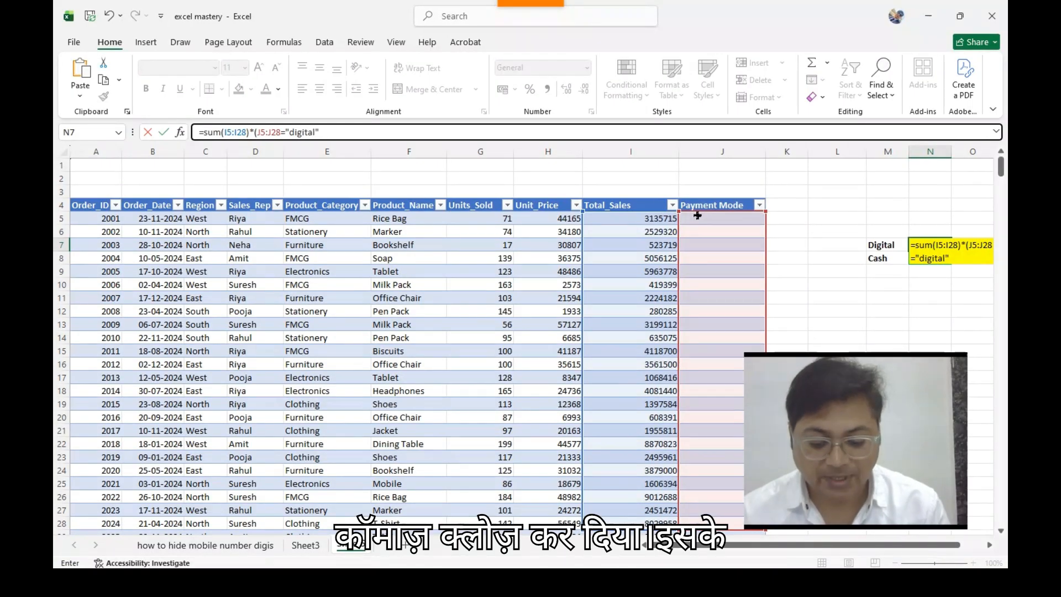
pyautogui.write(')')
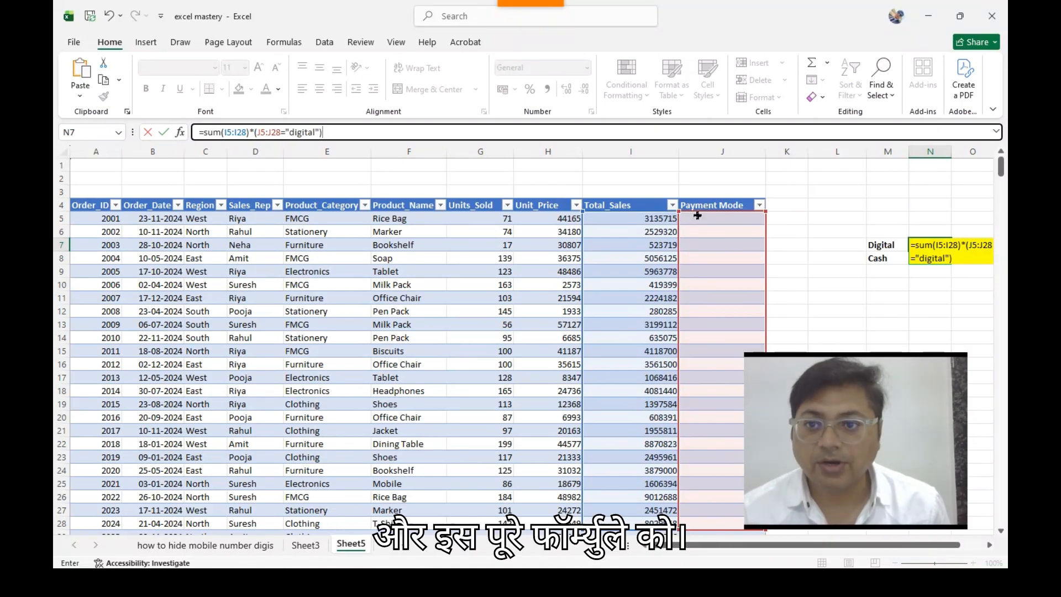
pyautogui.write(')')
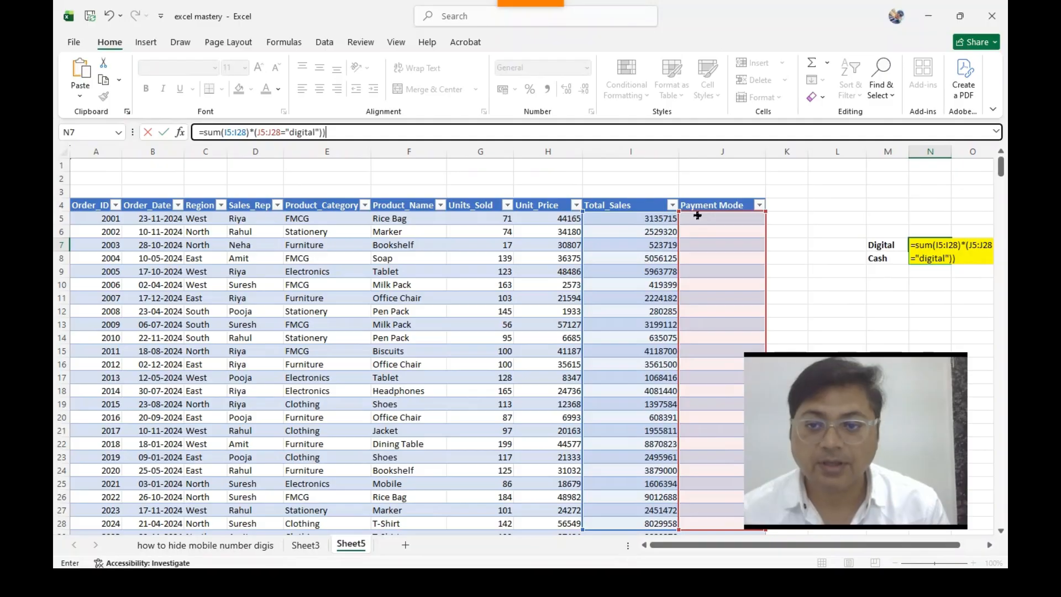
pyautogui.click(222, 132)
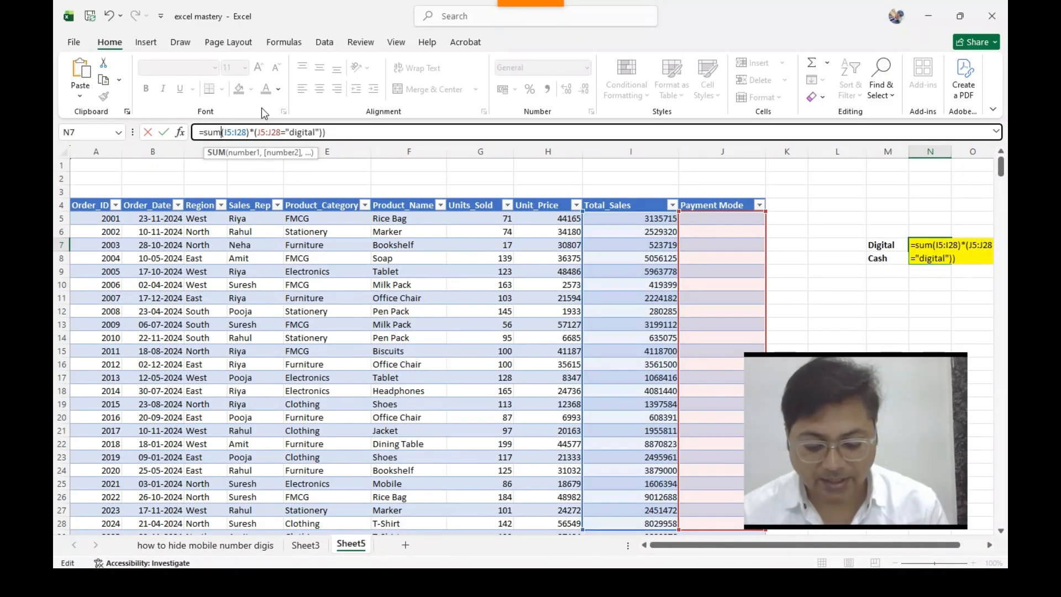
pyautogui.write('(')
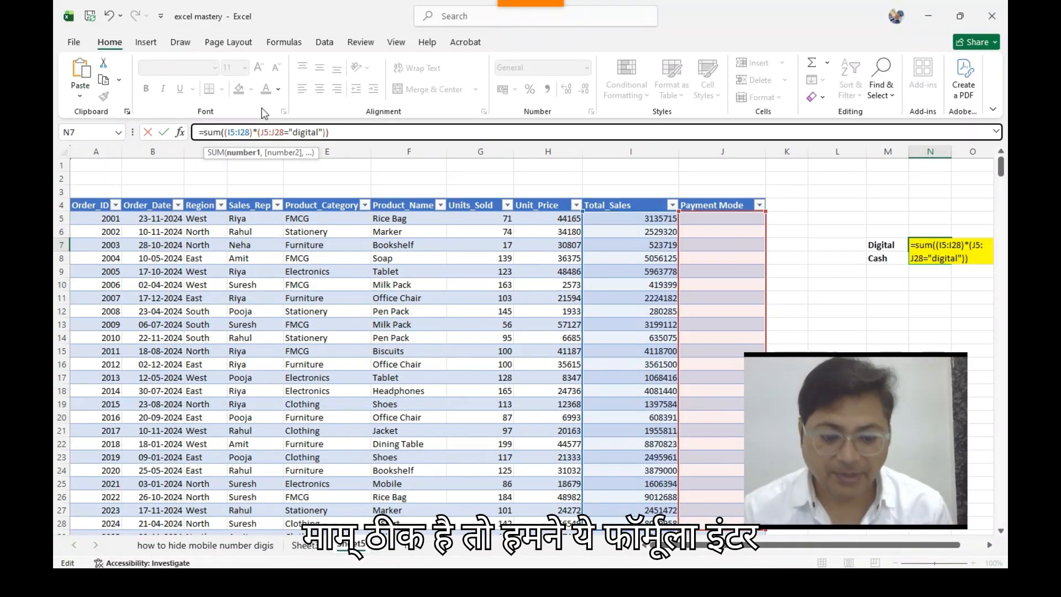
pyautogui.press('Return')
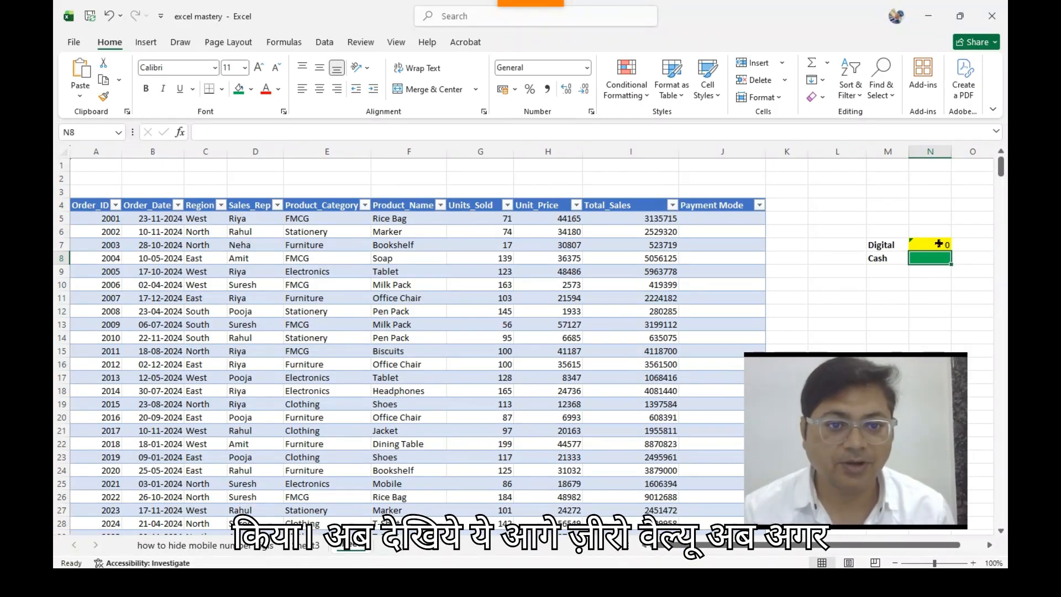
# Enter "digital" as the payment mode in cells J5 and J8 to test the Digital total
pyautogui.click(735, 221)
pyautogui.write('digital')
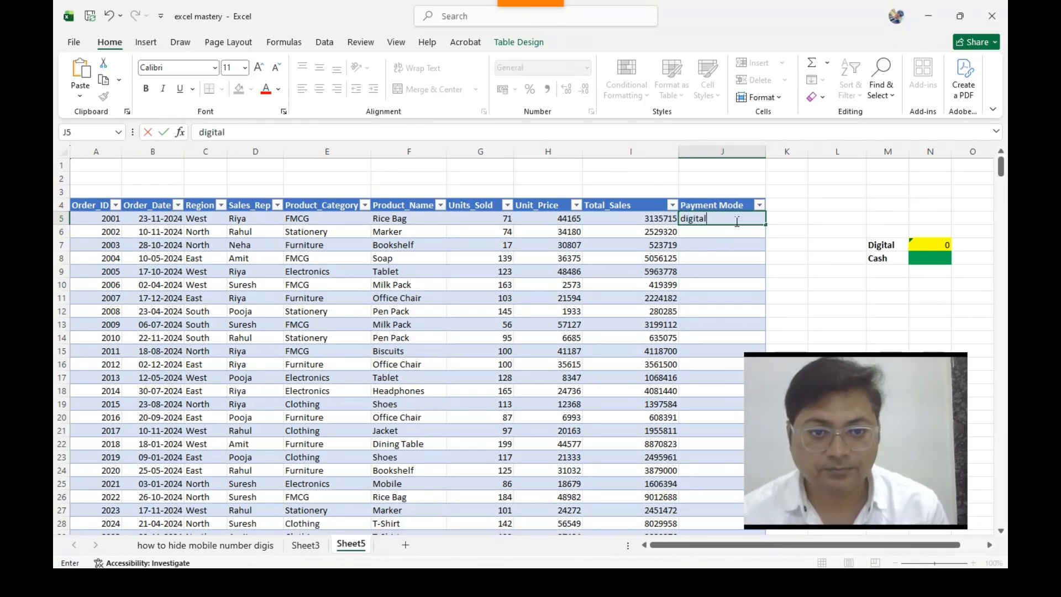
pyautogui.press('Return')
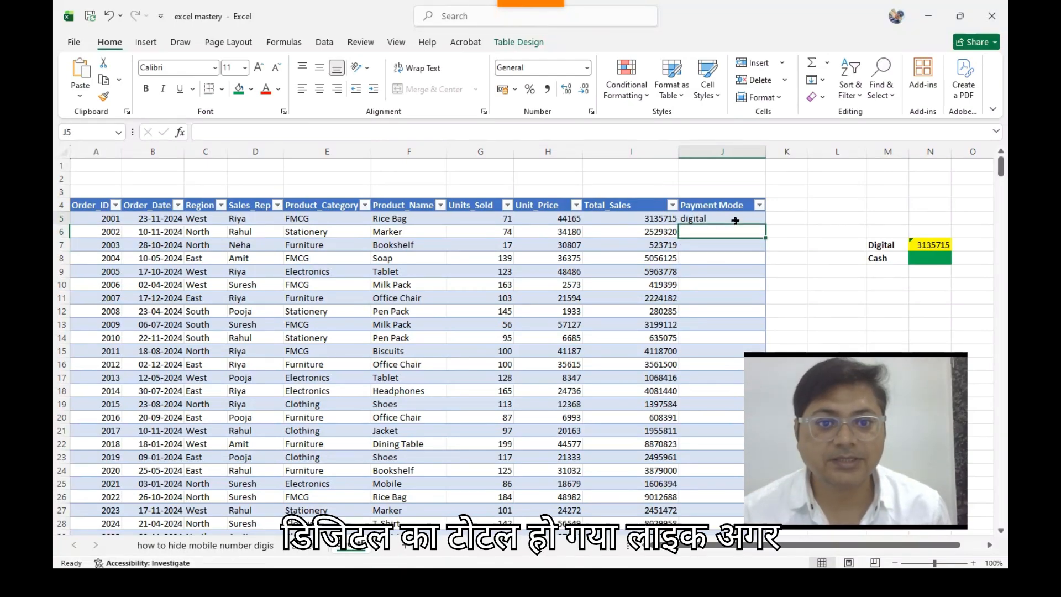
pyautogui.click(735, 220)
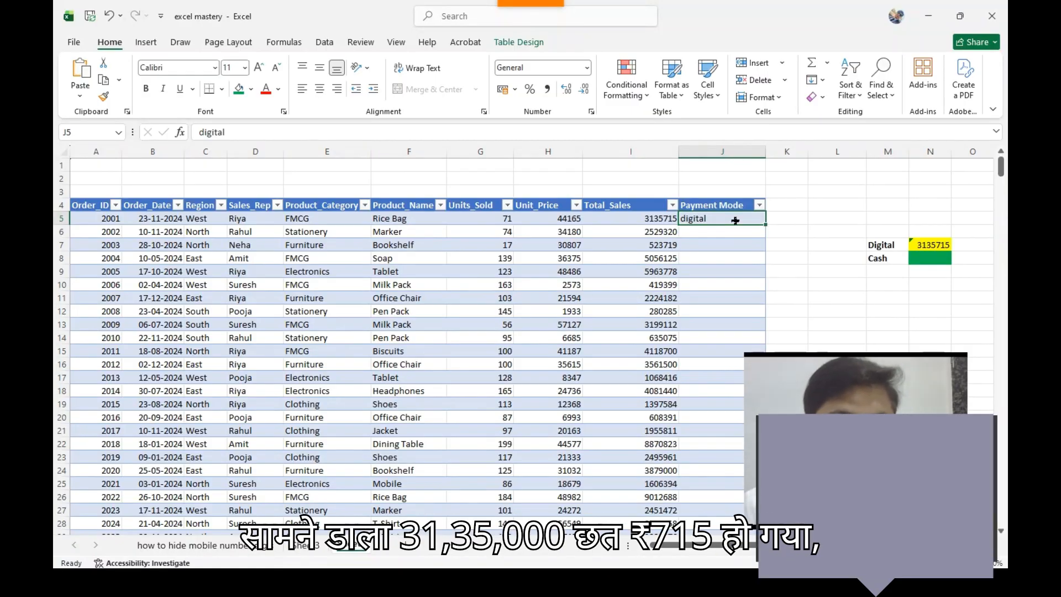
pyautogui.press('Down')
pyautogui.press('Down')
pyautogui.press('Down')
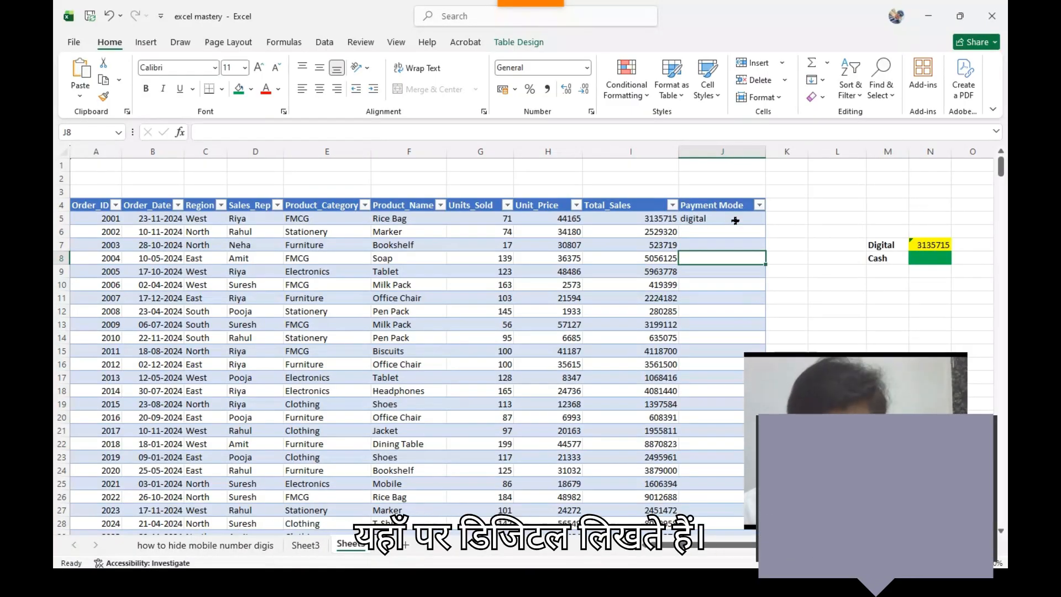
pyautogui.write('digital')
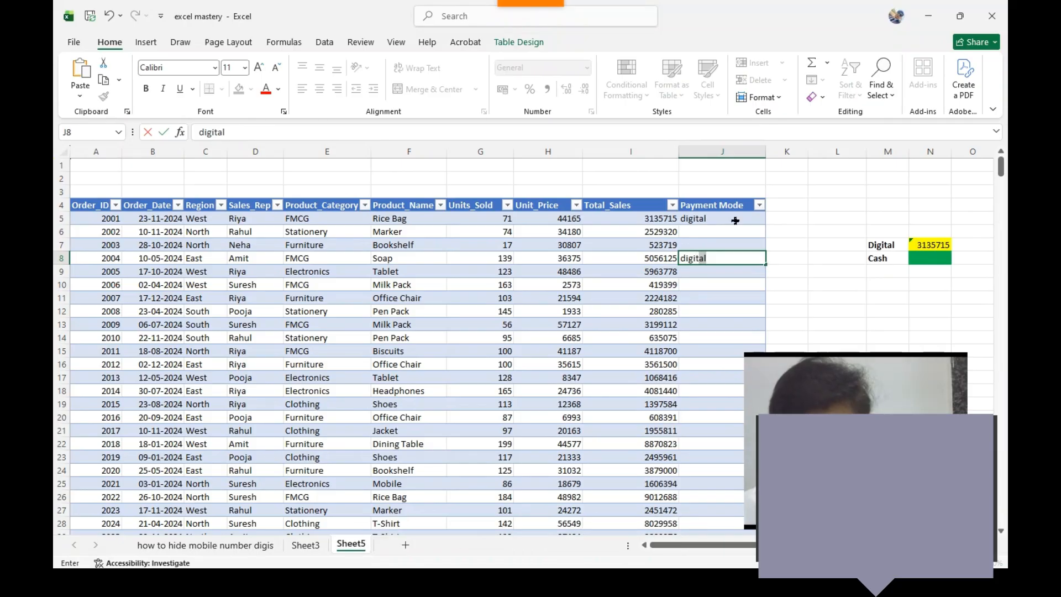
pyautogui.press('Return')
# Fill cells J9, J10 and J11 of the Payment Mode column with "digital"
pyautogui.write('dit')
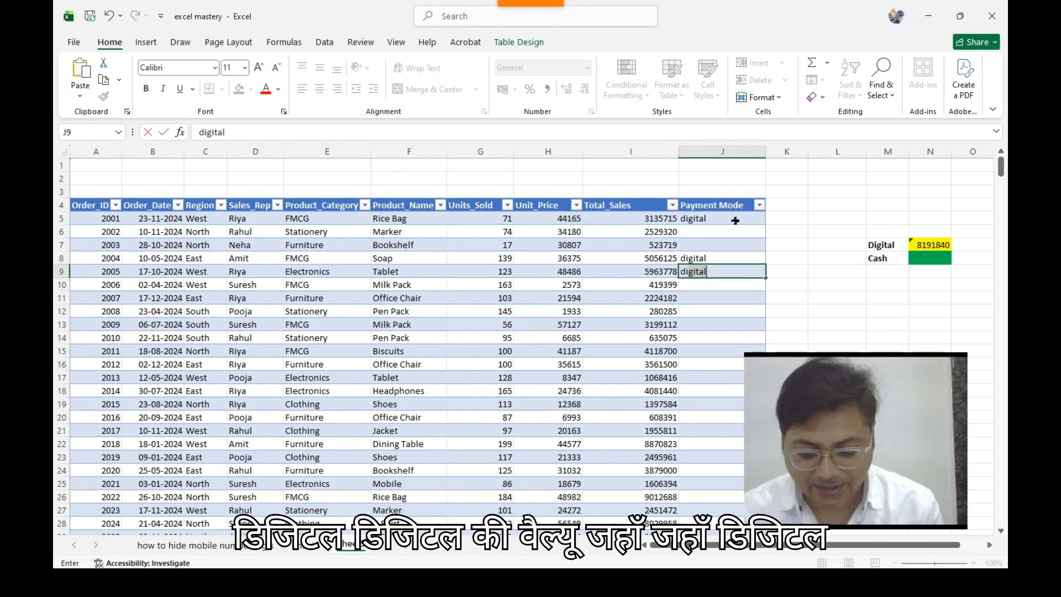
pyautogui.write('aial')
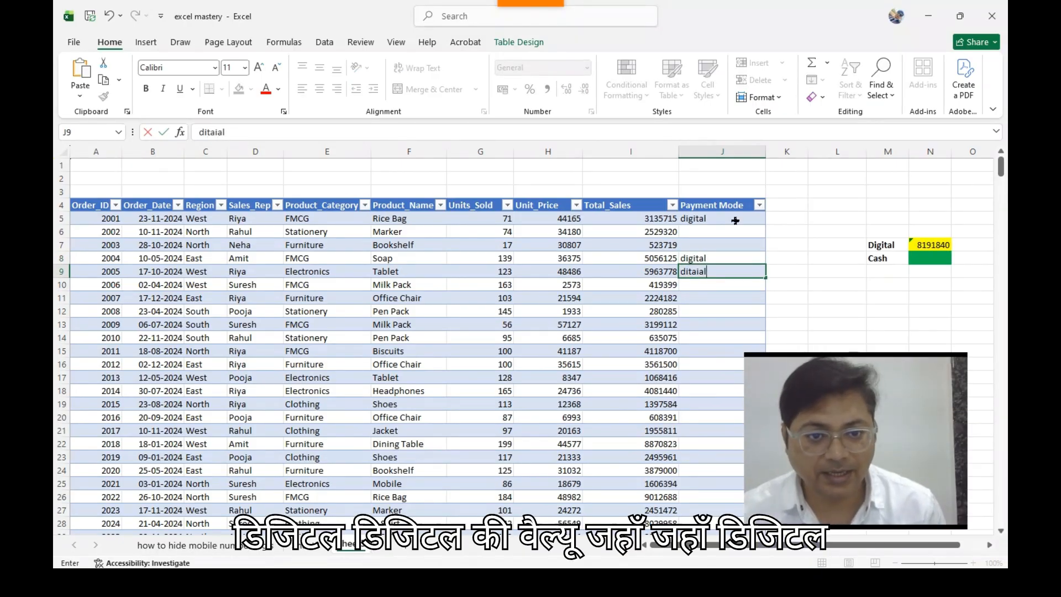
pyautogui.press('BackSpace')
pyautogui.press('BackSpace')
pyautogui.press('BackSpace')
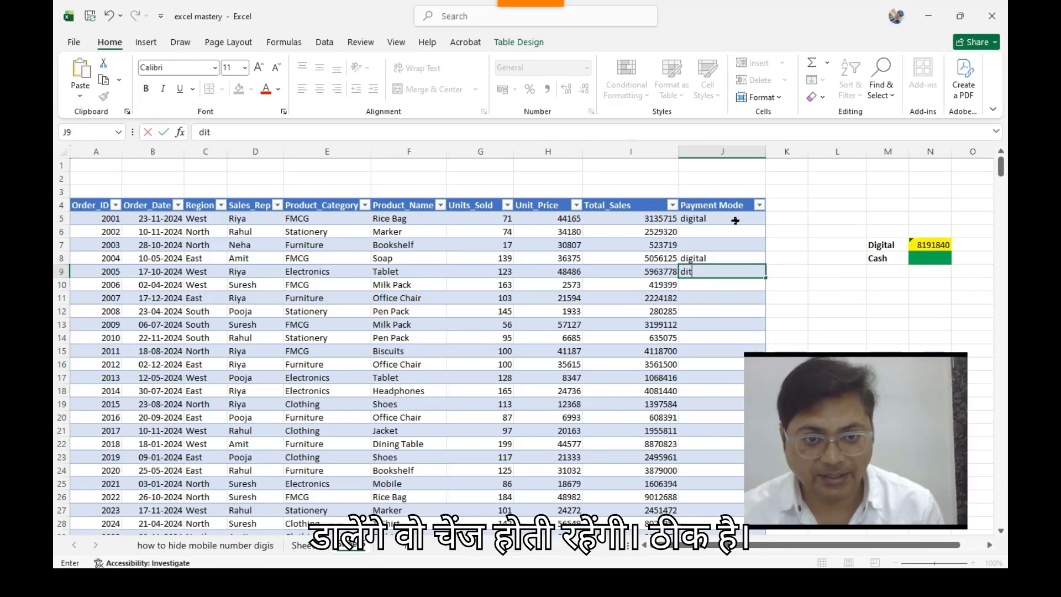
pyautogui.press('BackSpace')
pyautogui.write('gital')
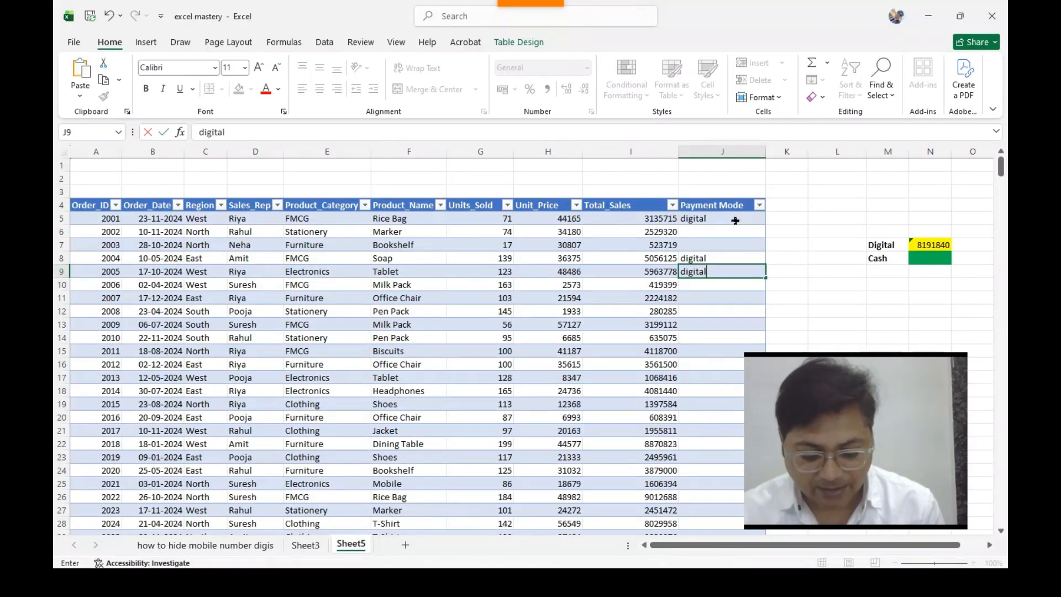
pyautogui.press('Return')
pyautogui.write('digit')
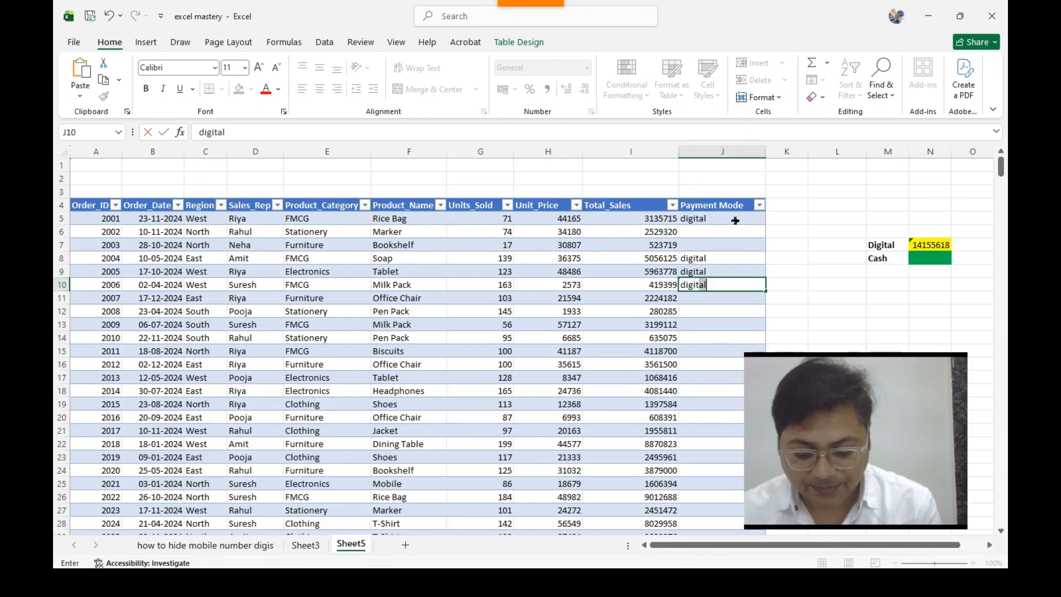
pyautogui.write('al')
pyautogui.press('Return')
pyautogui.write('dig')
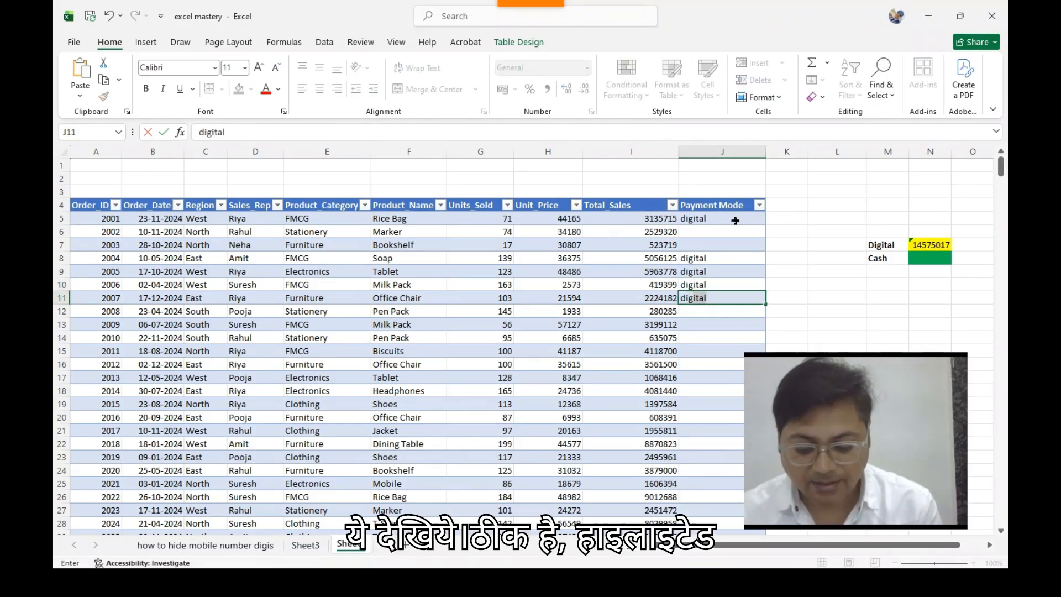
pyautogui.write('ital')
pyautogui.press('Return')
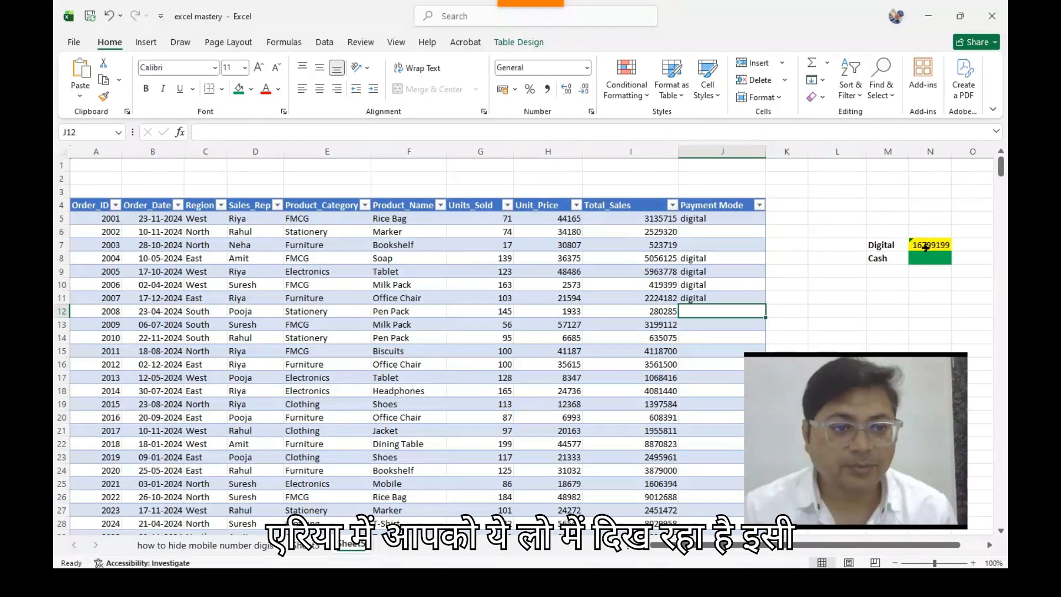
# Start a SUM formula in cell N8 for the Cash total over the Total_Sales range I5:I28 and close its bracket
pyautogui.click(899, 258)
pyautogui.click(931, 251)
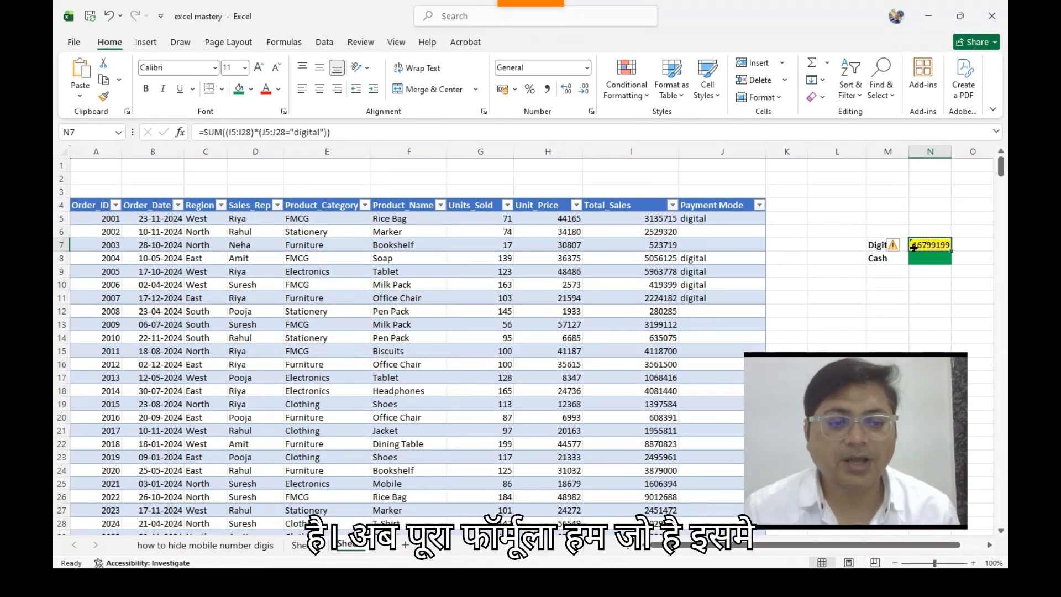
pyautogui.click(928, 259)
pyautogui.write('=')
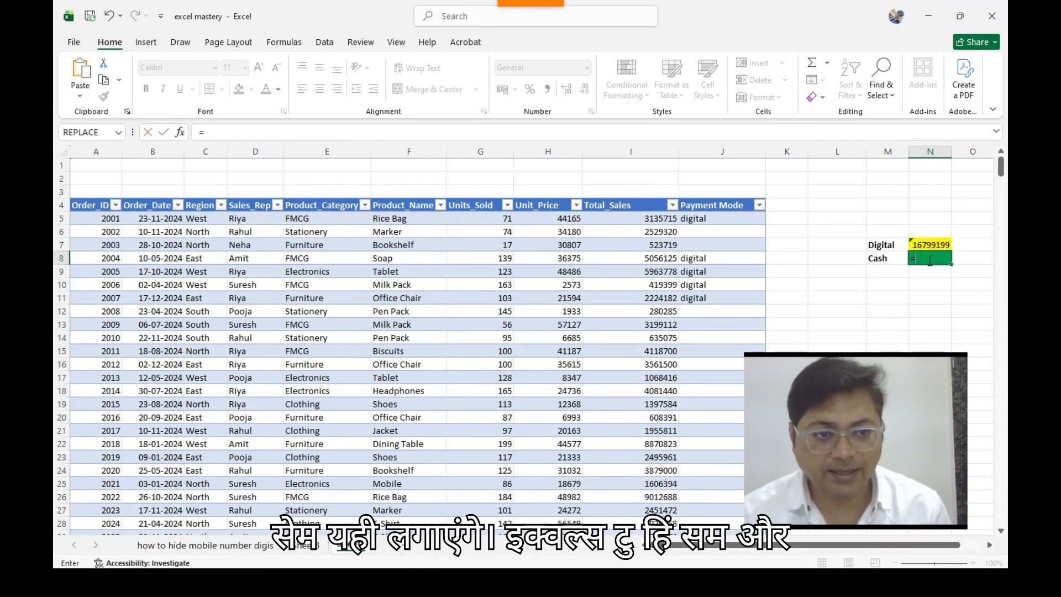
pyautogui.write('sum(')
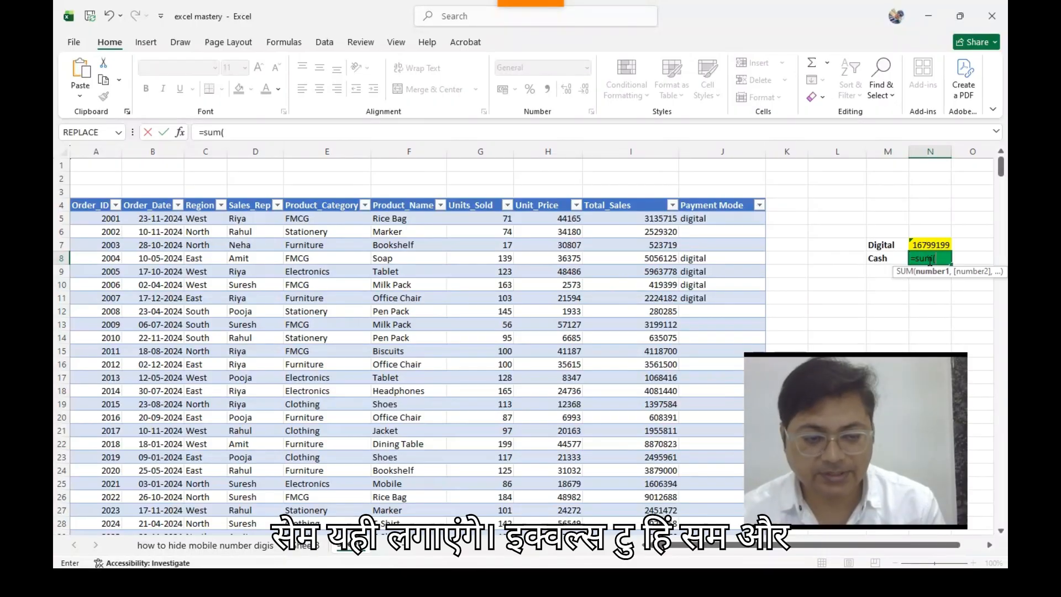
pyautogui.click(635, 216)
pyautogui.hotkey('shift', 'Down')
pyautogui.hotkey('shift', 'Down')
pyautogui.hotkey('shift', 'Down')
pyautogui.hotkey('shift', 'Down')
pyautogui.hotkey('shift', 'Down')
pyautogui.hotkey('shift', 'Down')
pyautogui.hotkey('shift', 'Down')
pyautogui.hotkey('shift', 'Down')
pyautogui.hotkey('shift', 'Down')
pyautogui.hotkey('shift', 'Down')
pyautogui.hotkey('shift', 'Down')
pyautogui.hotkey('shift', 'Down')
pyautogui.hotkey('shift', 'Down')
pyautogui.hotkey('shift', 'Down')
pyautogui.hotkey('shift', 'Down')
pyautogui.hotkey('shift', 'Down')
pyautogui.hotkey('shift', 'Down')
pyautogui.hotkey('shift', 'Down')
pyautogui.hotkey('shift', 'Down')
pyautogui.hotkey('shift', 'Down')
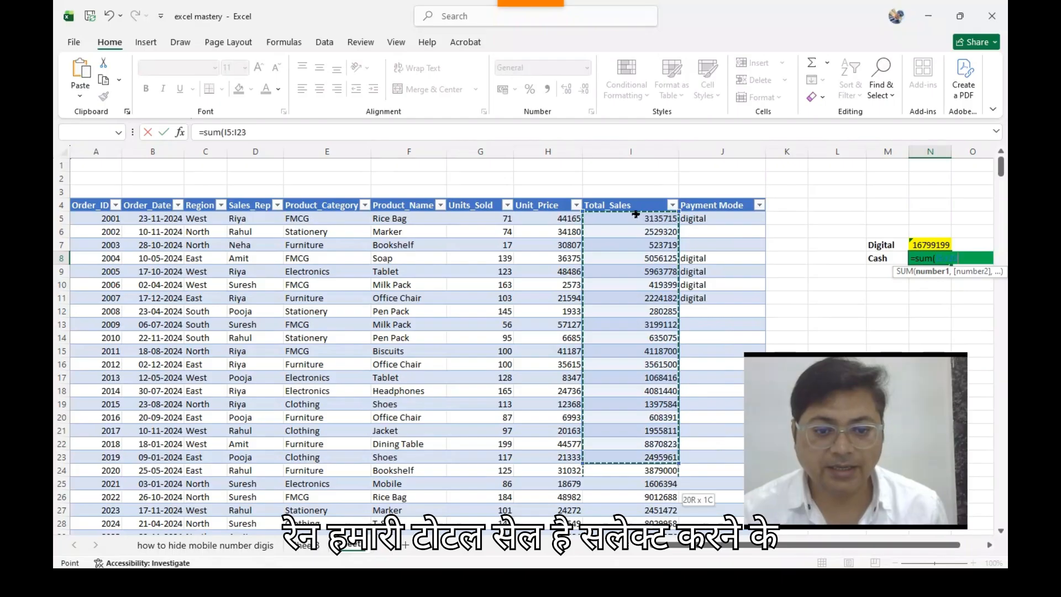
pyautogui.hotkey('shift', 'Up')
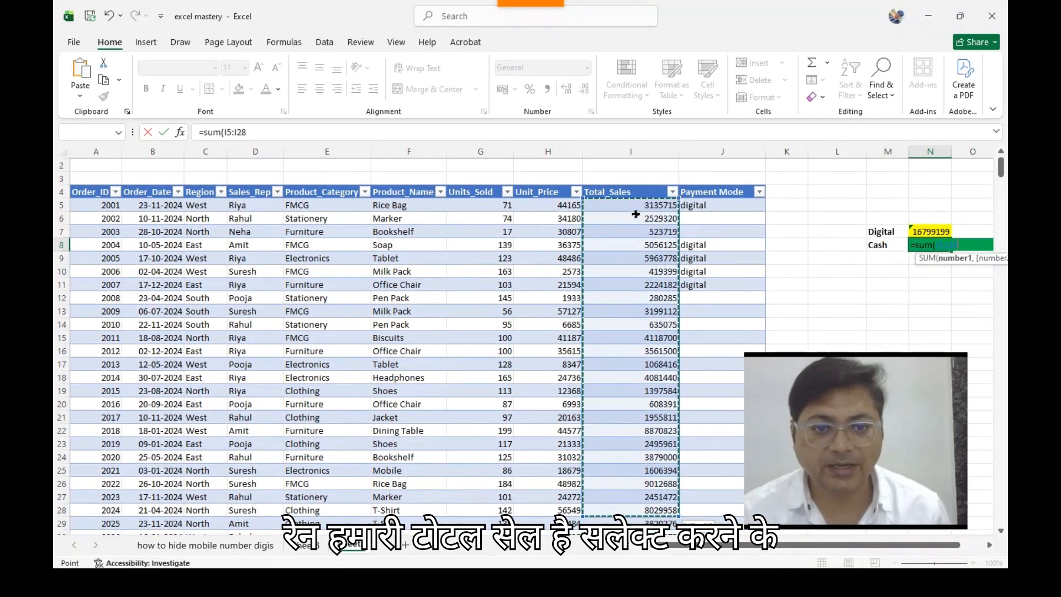
pyautogui.write(')')
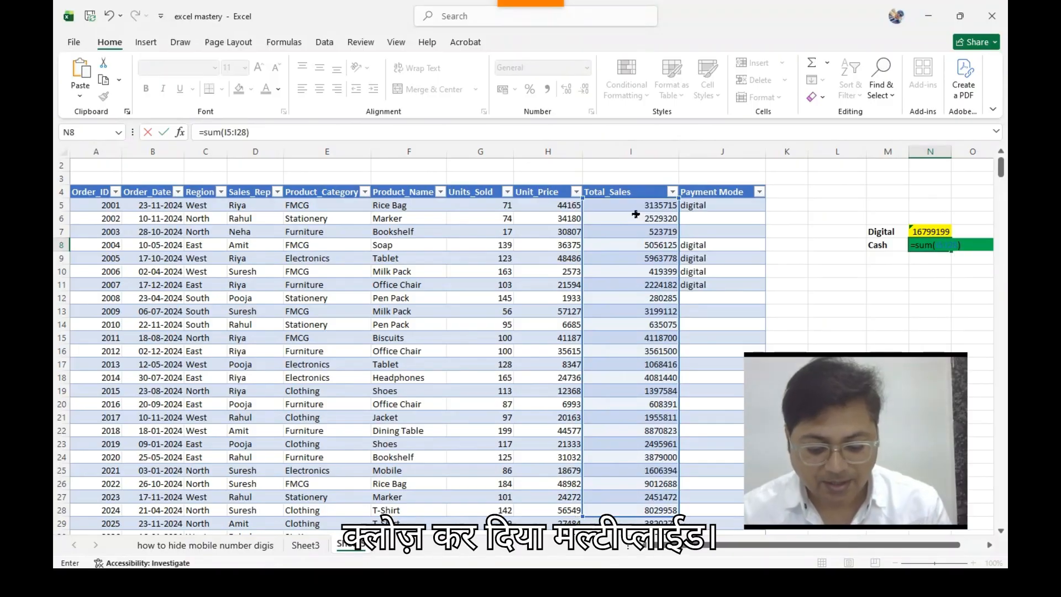
# Multiply the N8 sum by a new bracketed reference to the Payment Mode range J5:J28
pyautogui.write('*(')
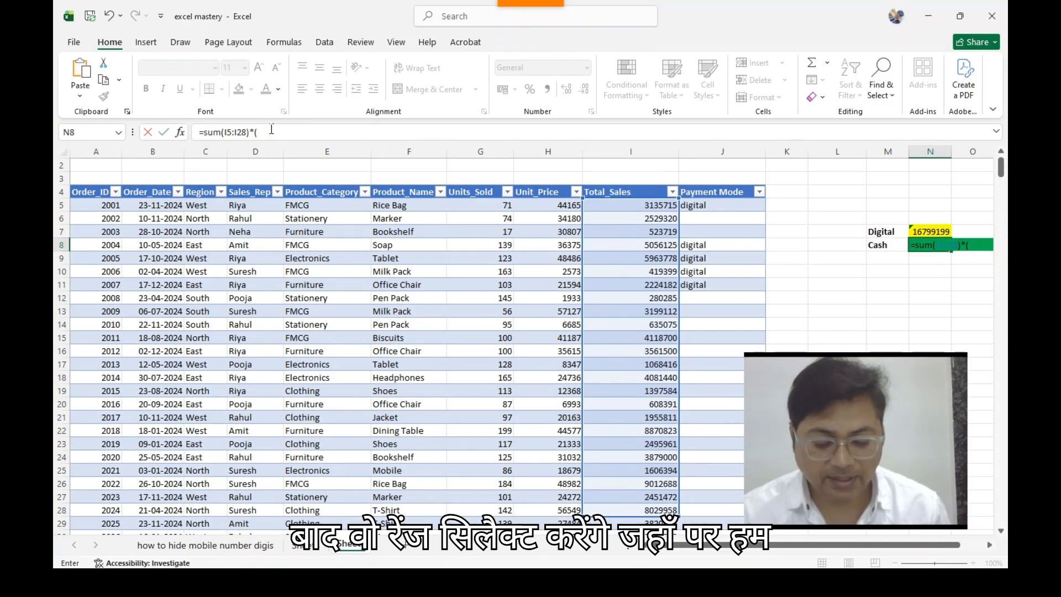
pyautogui.click(701, 204)
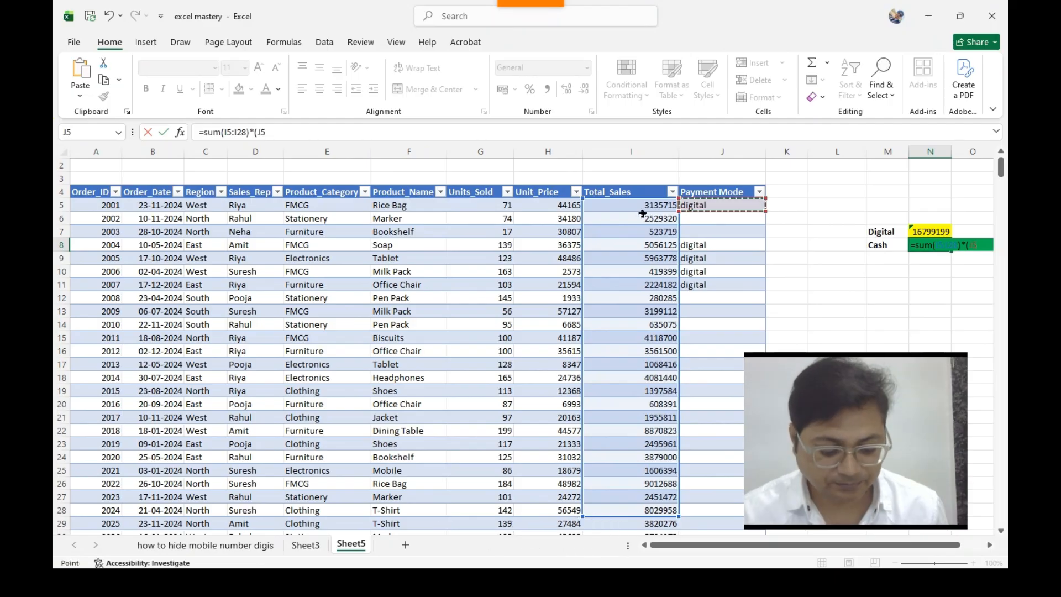
pyautogui.hotkey('shift', 'Down')
pyautogui.hotkey('shift', 'Down')
pyautogui.hotkey('shift', 'Down')
pyautogui.hotkey('shift', 'Down')
pyautogui.hotkey('shift', 'Down')
pyautogui.hotkey('shift', 'Down')
pyautogui.hotkey('shift', 'Down')
pyautogui.hotkey('shift', 'Down')
pyautogui.hotkey('shift', 'Down')
pyautogui.hotkey('shift', 'Down')
pyautogui.hotkey('shift', 'Down')
pyautogui.hotkey('shift', 'Down')
pyautogui.hotkey('shift', 'Down')
pyautogui.hotkey('shift', 'Down')
pyautogui.hotkey('shift', 'Down')
pyautogui.hotkey('shift', 'Down')
pyautogui.hotkey('shift', 'Down')
pyautogui.hotkey('shift', 'Down')
pyautogui.hotkey('shift', 'Down')
pyautogui.hotkey('shift', 'Down')
pyautogui.hotkey('shift', 'Down')
pyautogui.hotkey('shift', 'Down')
pyautogui.hotkey('shift', 'Down')
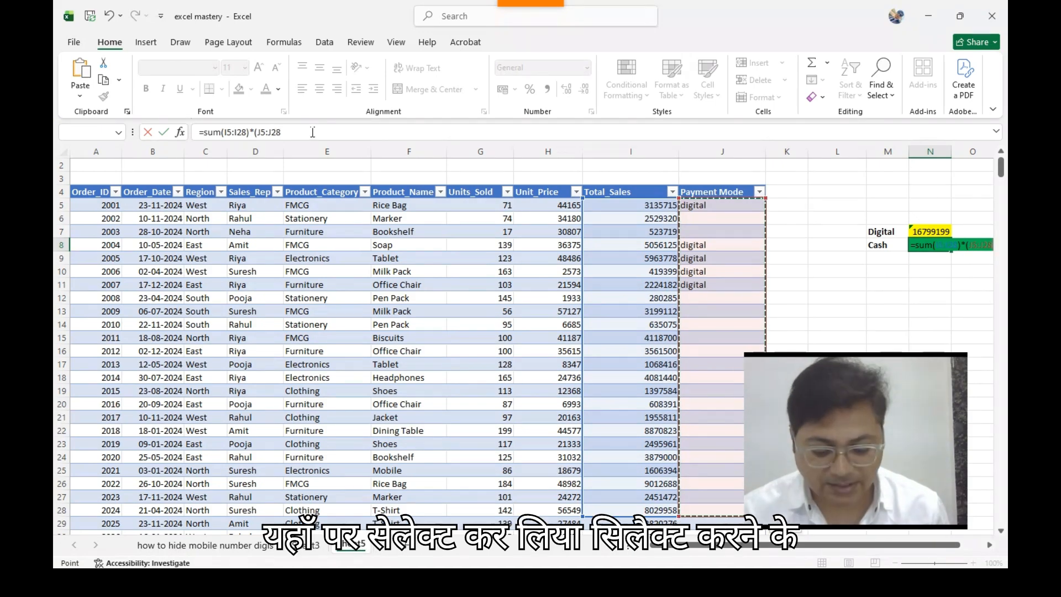
# Add the "cash" criterion and enclose the whole product in SUM, entering =sum((I5:I28)*(J5:J28="cash")) in N8
pyautogui.write('="ca')
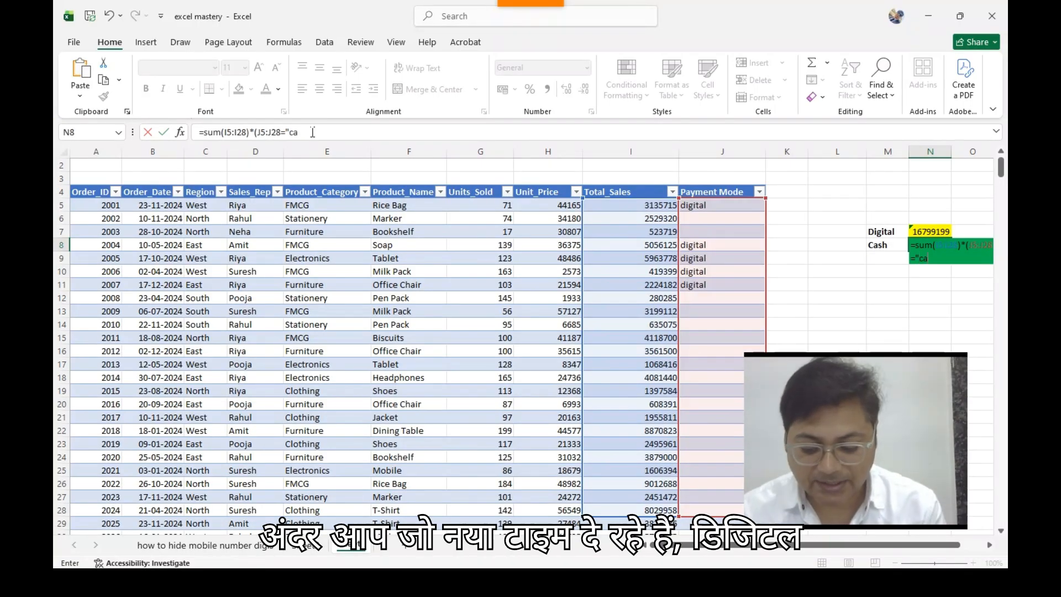
pyautogui.write('sh"')
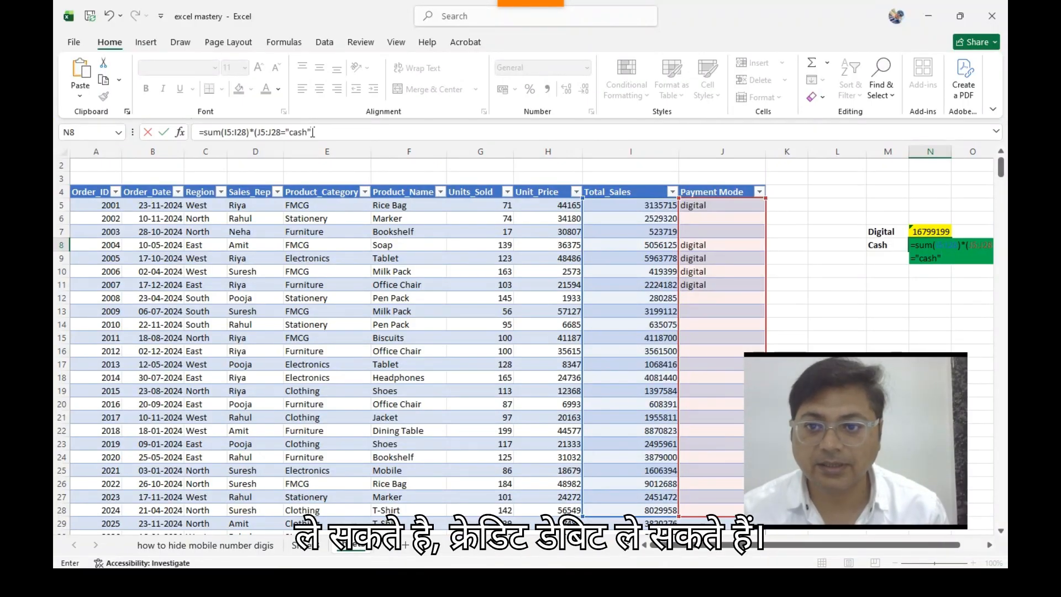
pyautogui.write(')')
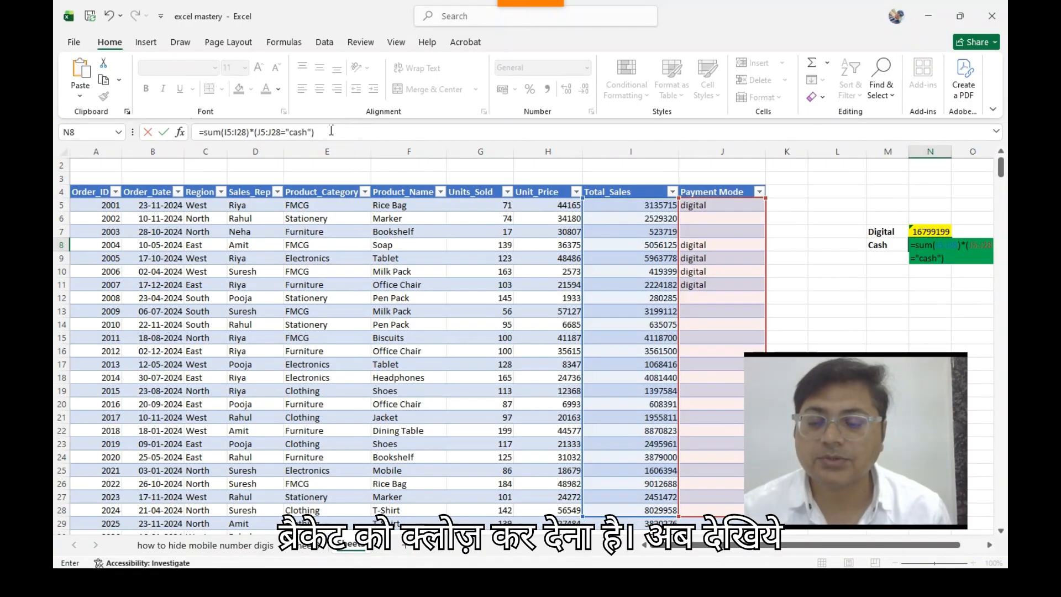
pyautogui.click(325, 131)
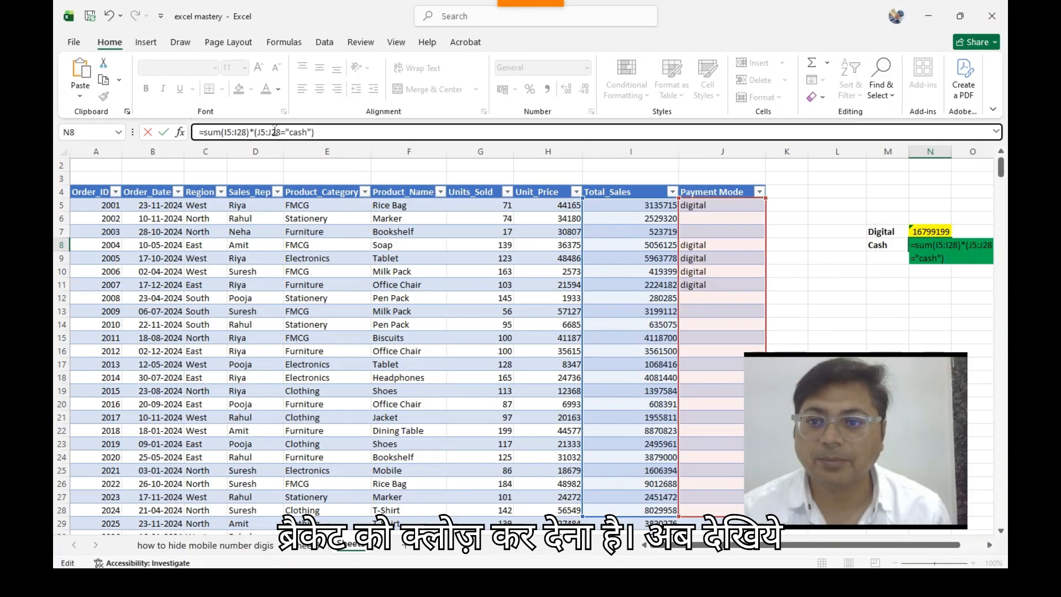
pyautogui.click(221, 133)
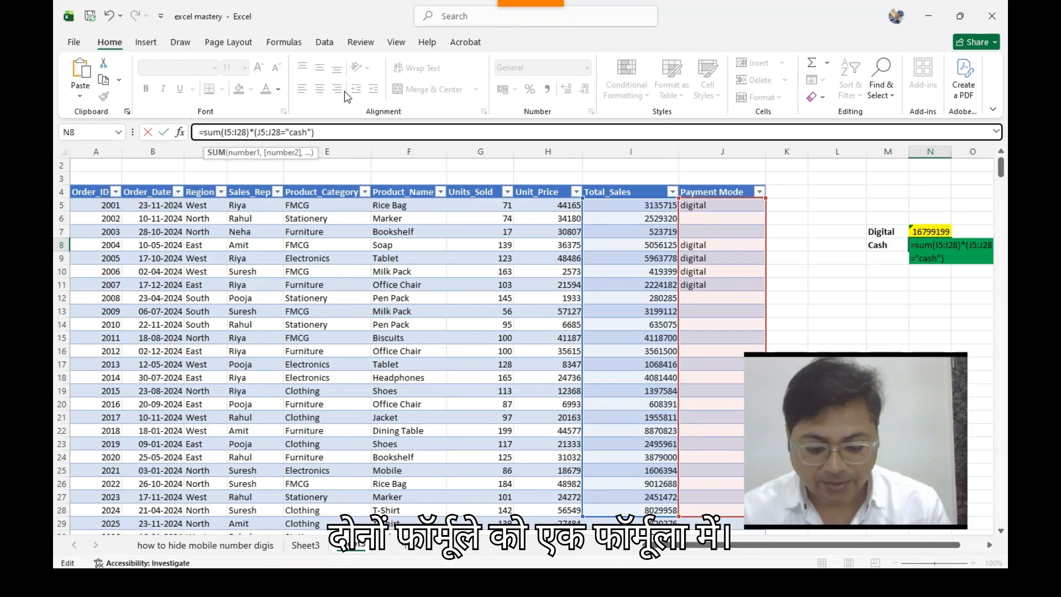
pyautogui.write('(')
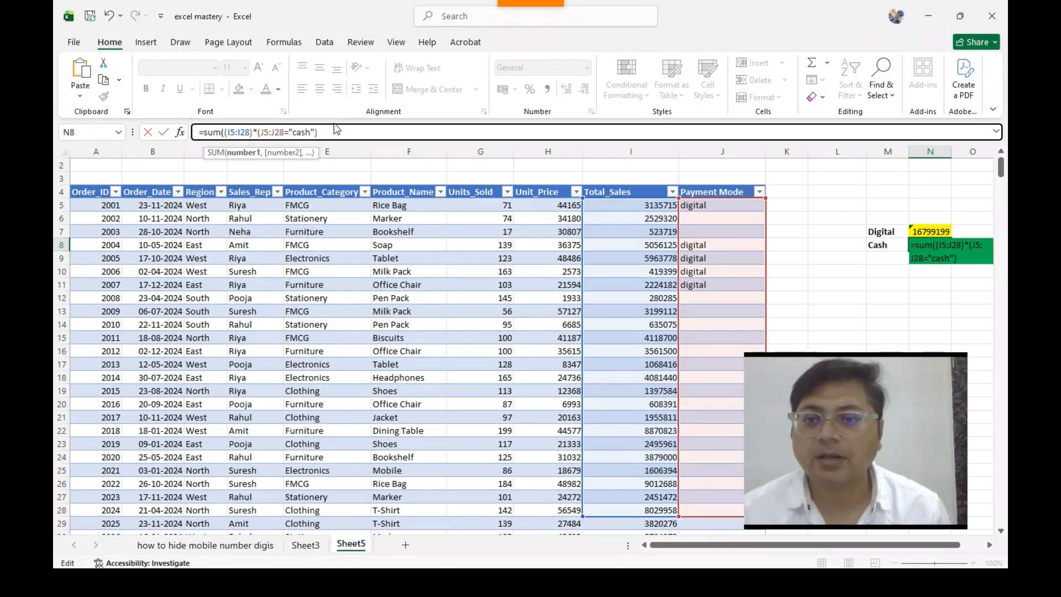
pyautogui.write(')')
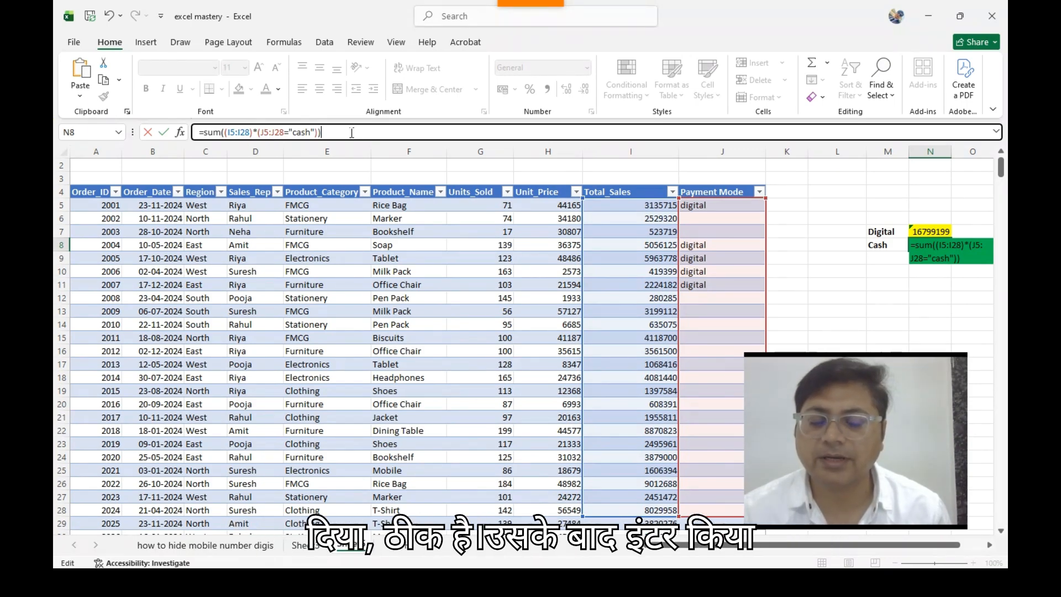
pyautogui.press('Return')
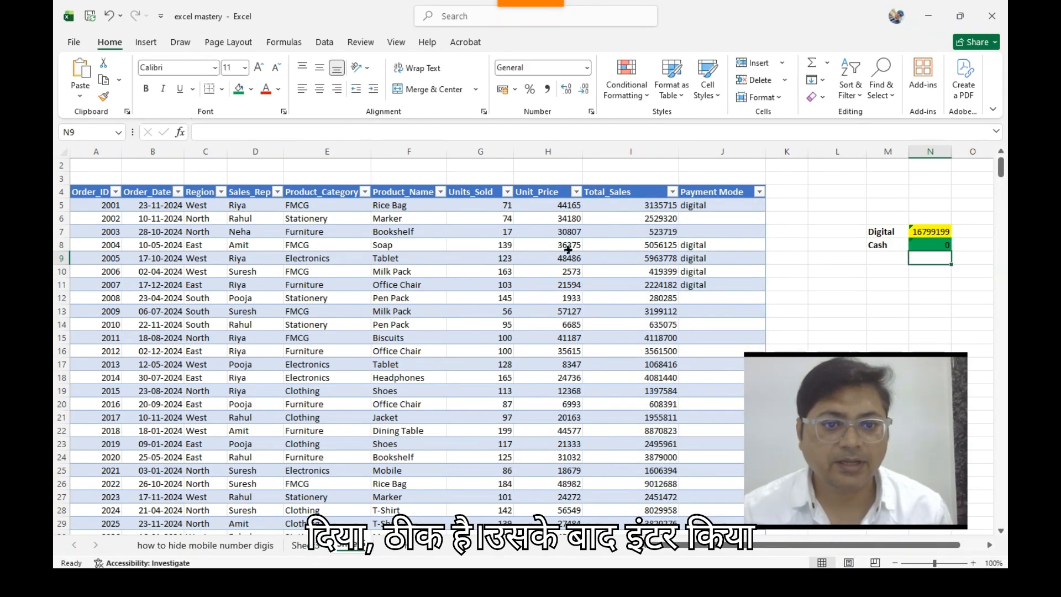
# Enter "cash" as the payment mode in cells J6 and J7 to test the Cash total
pyautogui.click(697, 218)
pyautogui.write('cash')
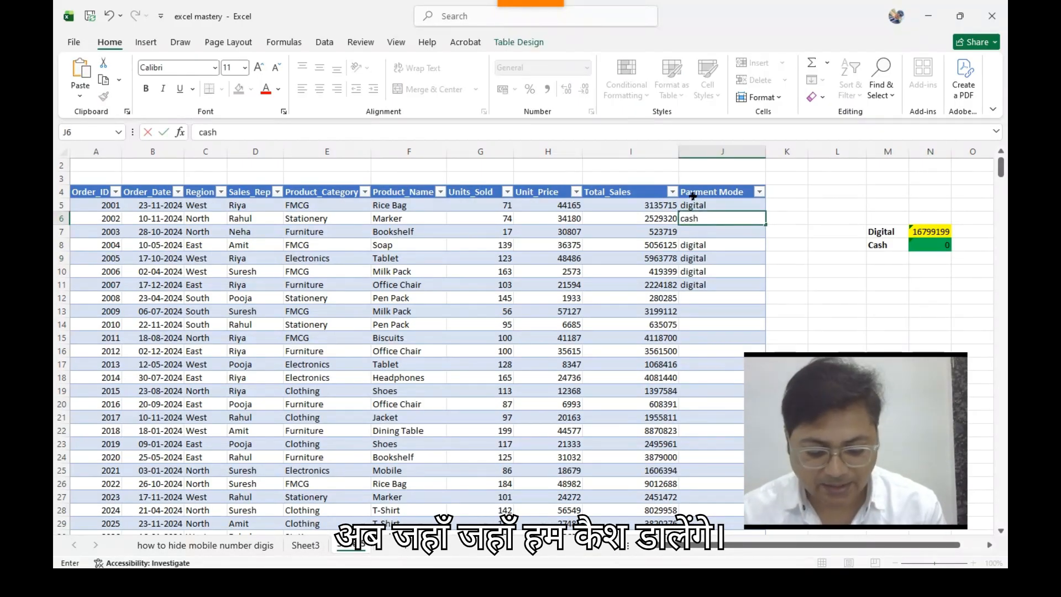
pyautogui.press('Return')
pyautogui.write('cash')
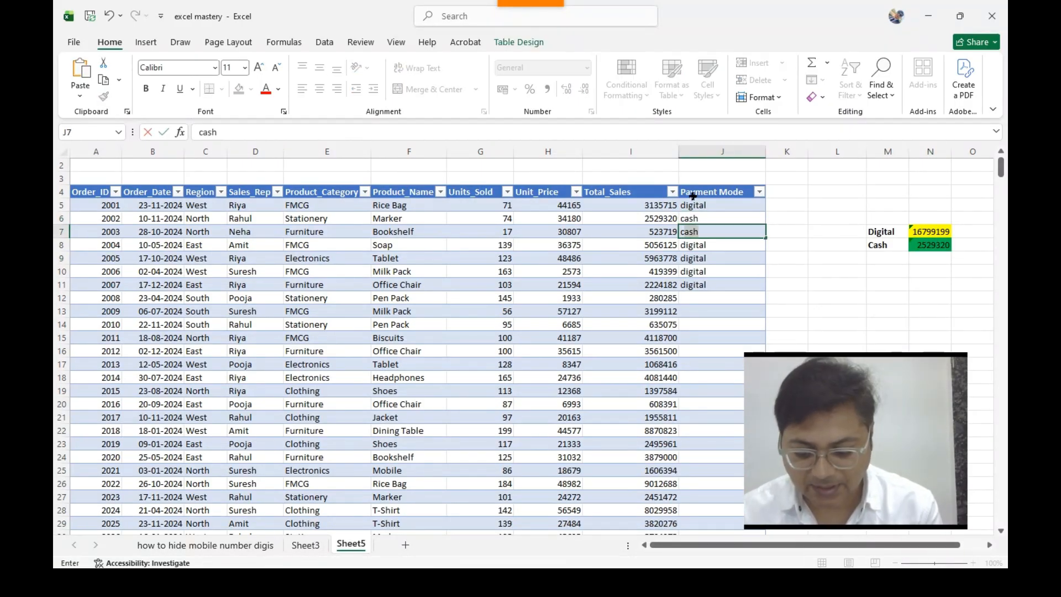
pyautogui.press('Return')
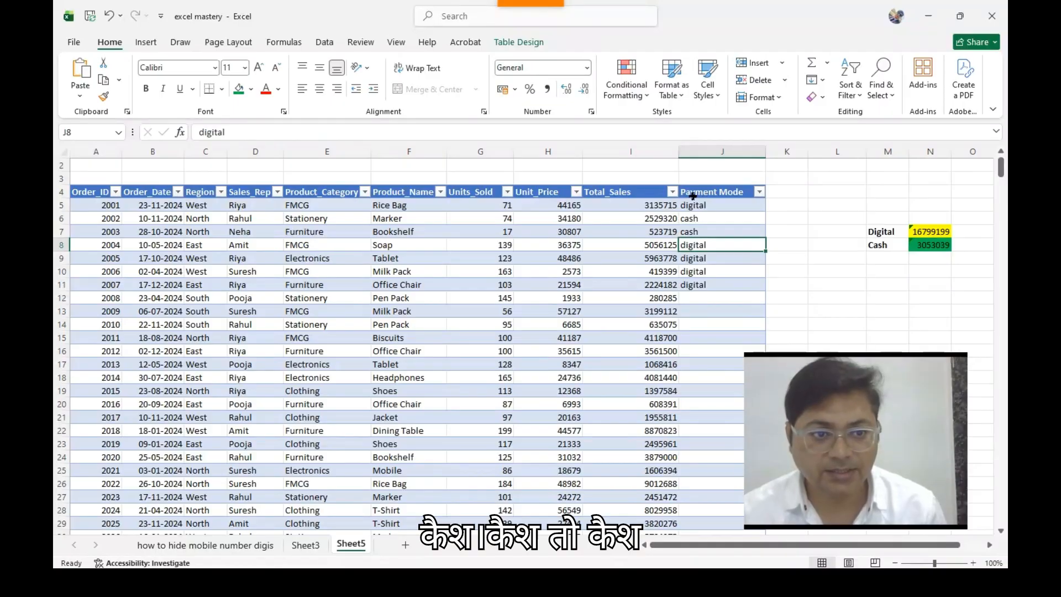
# Fill the empty Payment Mode cells J12 and J13 with "cash"
pyautogui.press('Down')
pyautogui.press('Down')
pyautogui.press('Down')
pyautogui.press('Down')
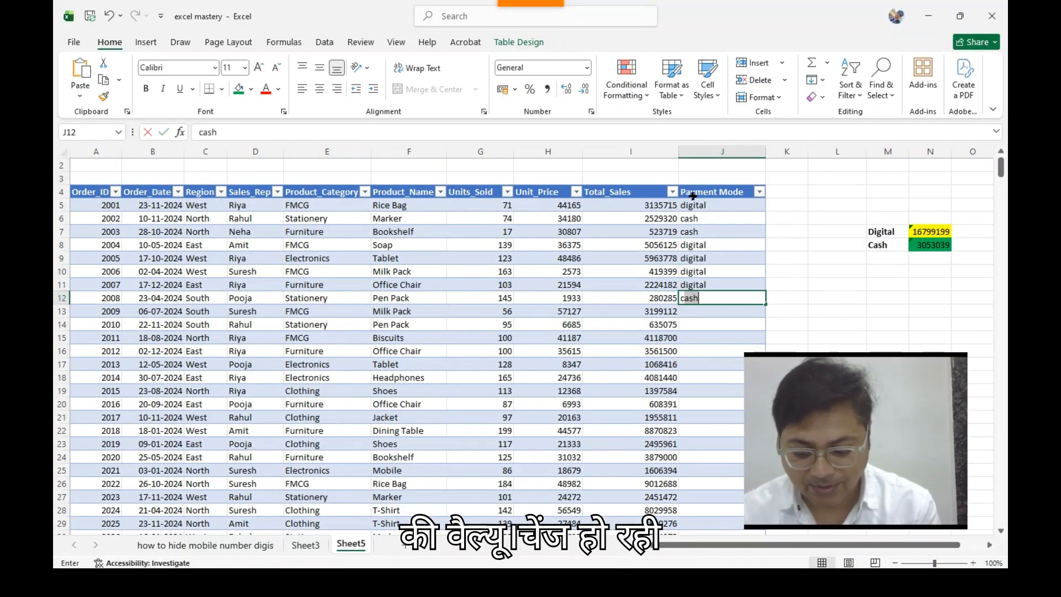
pyautogui.write('cash')
pyautogui.press('Return')
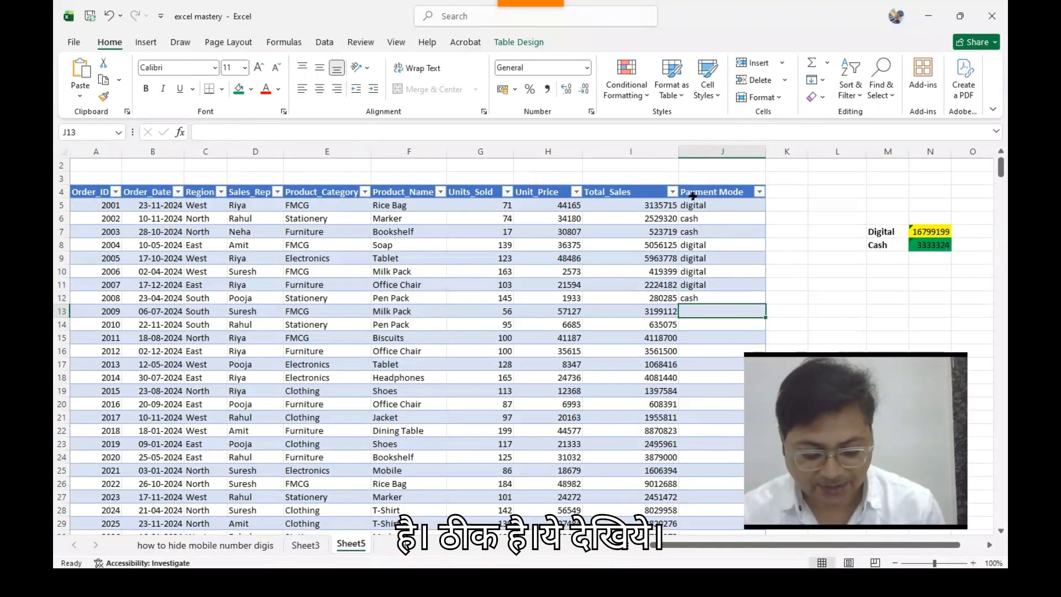
pyautogui.write('cash')
pyautogui.press('Return')
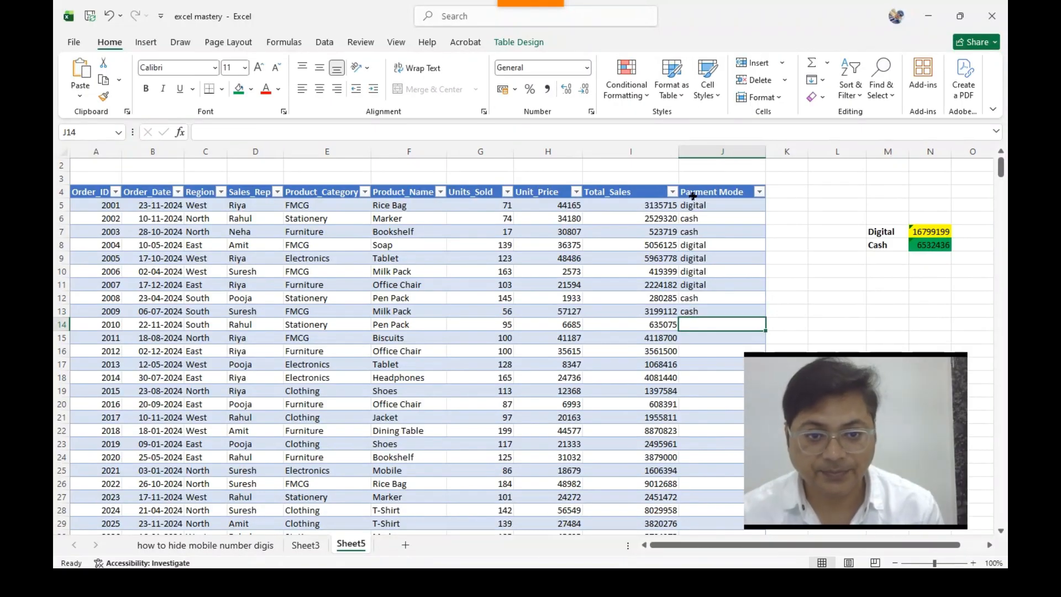
# Set the payment mode of the orders in J14 and J15 to "digital"
pyautogui.write('digital')
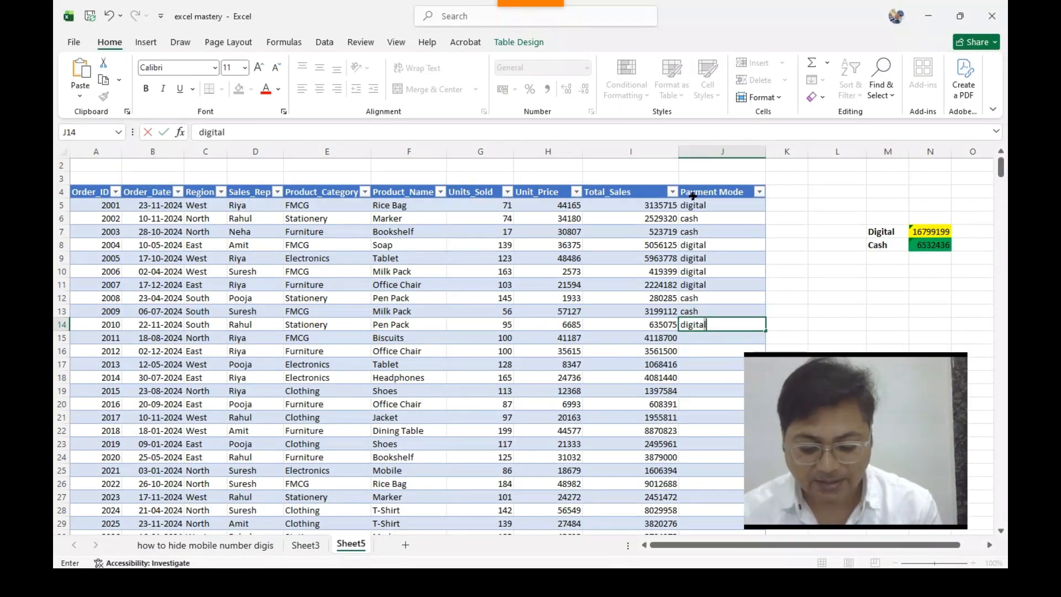
pyautogui.press('Return')
pyautogui.write('digital')
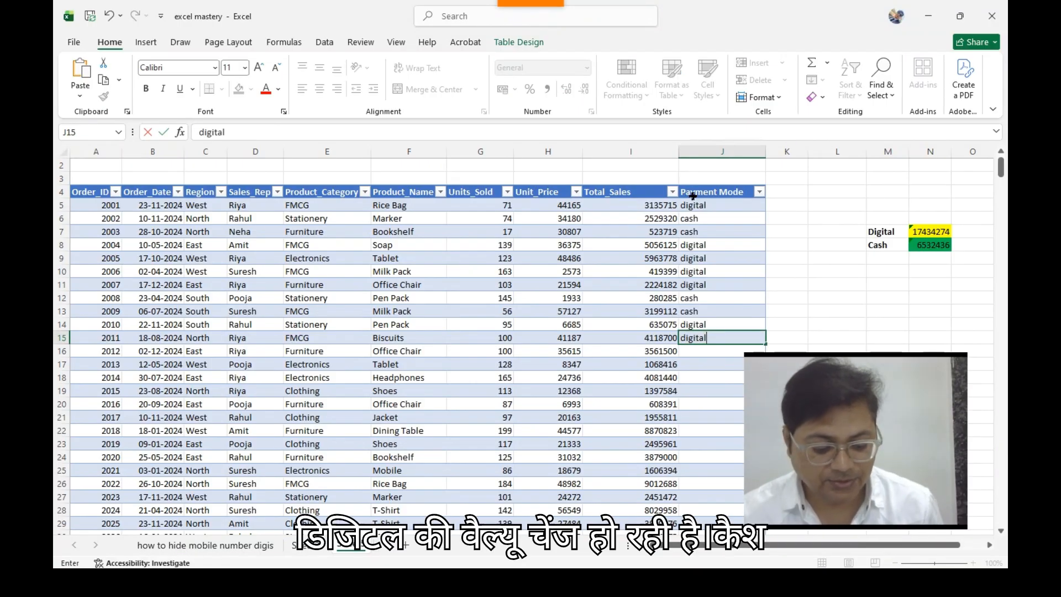
pyautogui.press('Return')
# Enter "cash" as the payment mode in cells J16, J17 and J18
pyautogui.write('cash')
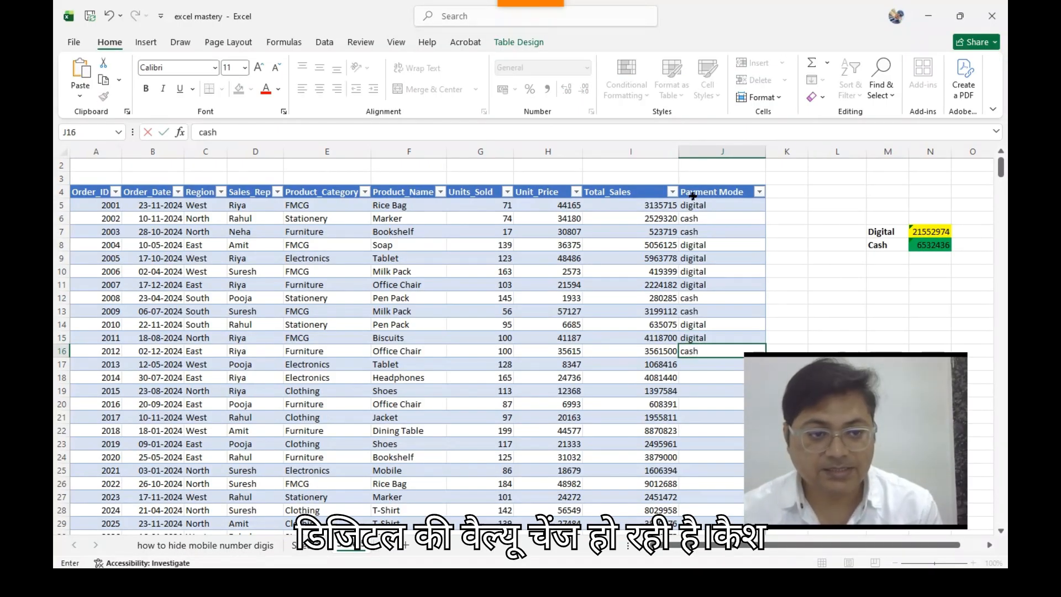
pyautogui.press('Return')
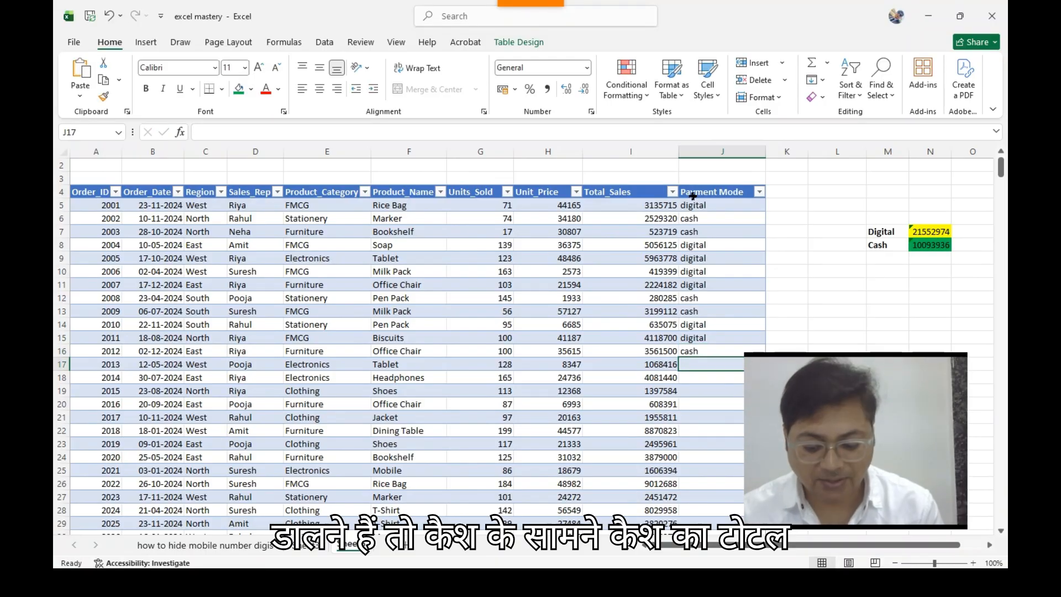
pyautogui.write('cash')
pyautogui.press('Return')
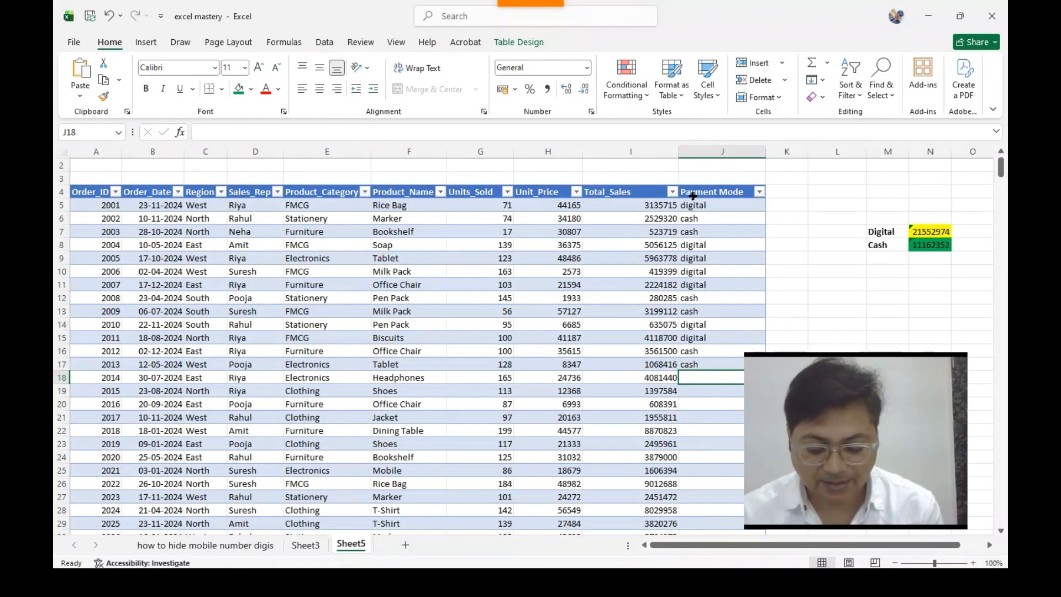
pyautogui.write('cash')
pyautogui.press('Return')
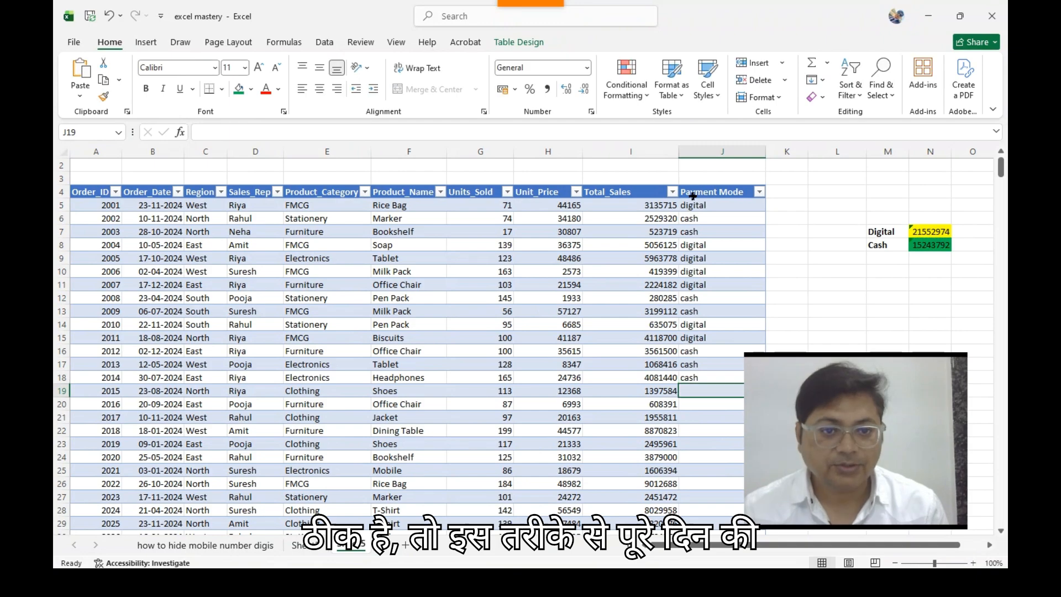